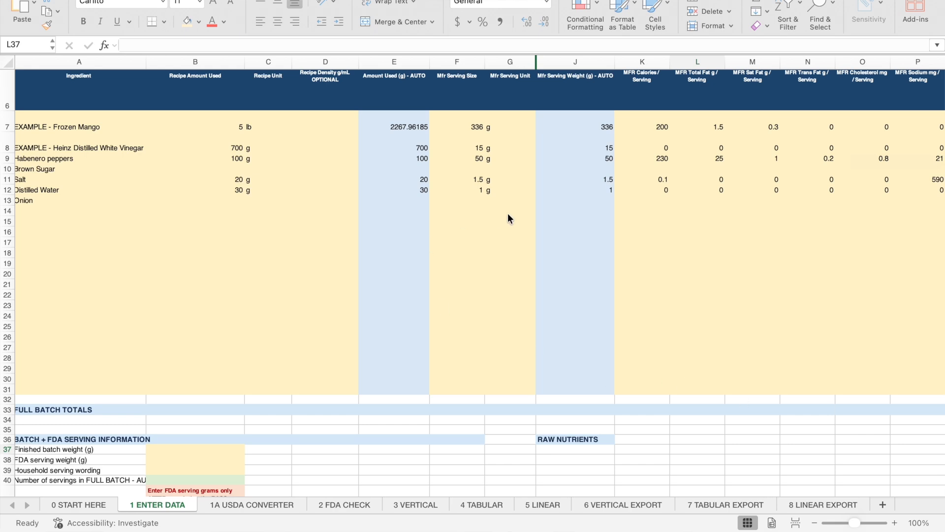
# Review the blank Nutrition Facts layouts on the 3 VERTICAL, 4 TABULAR and 5 LINEAR sheets.
pyautogui.scroll(-1, 508, 214)
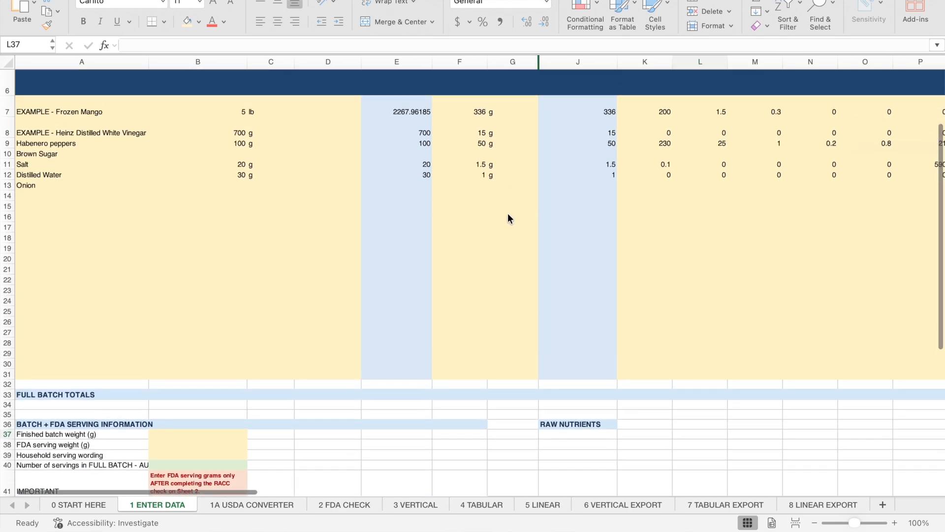
pyautogui.scroll(-1, 507, 214)
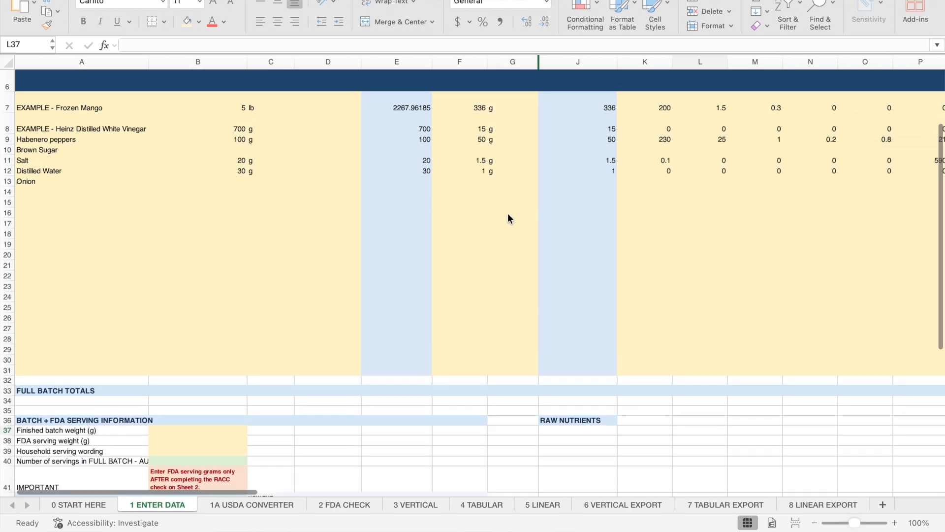
pyautogui.click(258, 503)
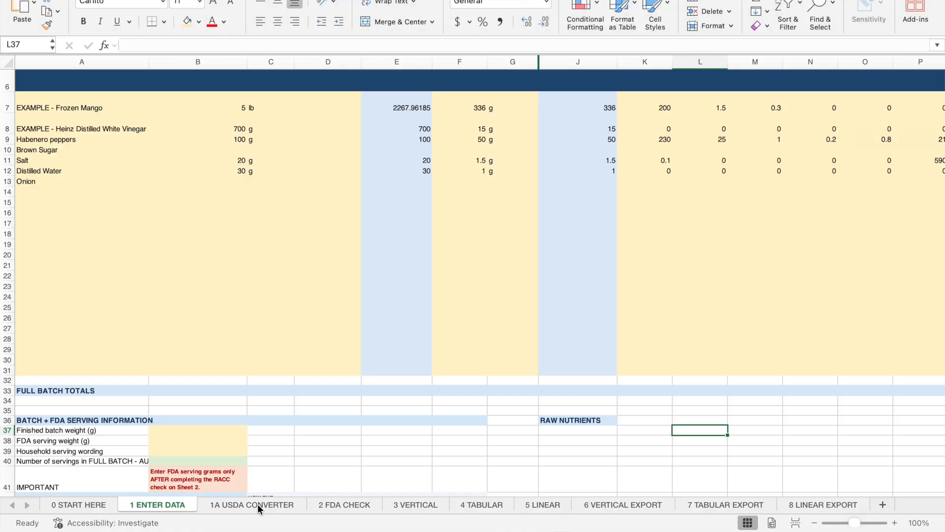
pyautogui.click(415, 505)
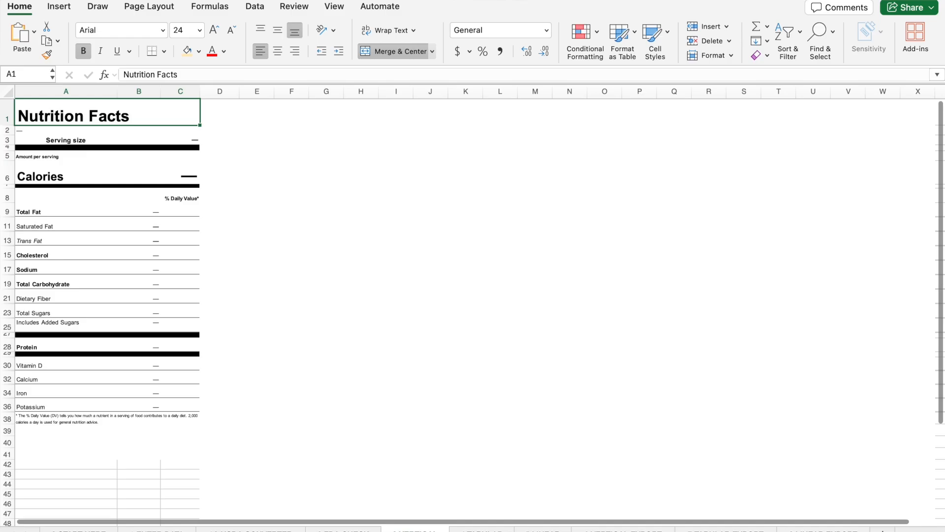
pyautogui.click(482, 529)
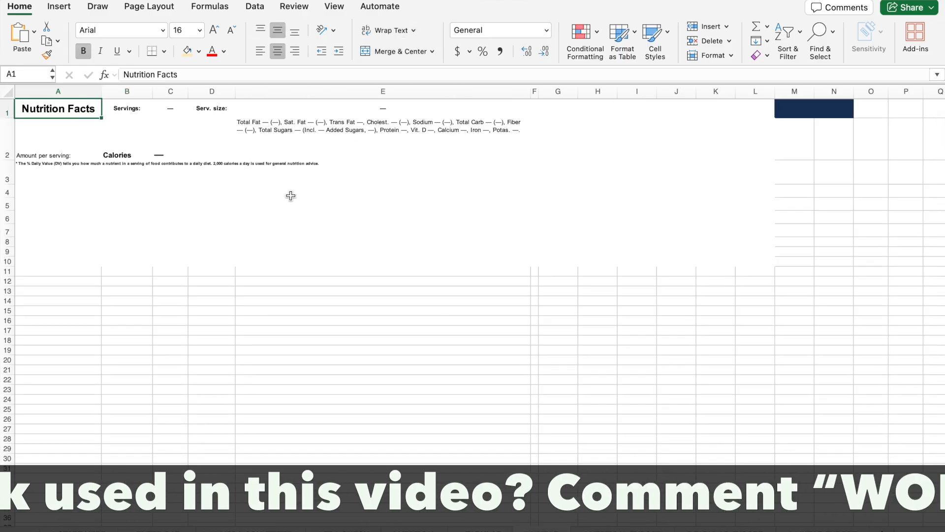
pyautogui.scroll(-2, 290, 196)
pyautogui.scroll(2, 290, 196)
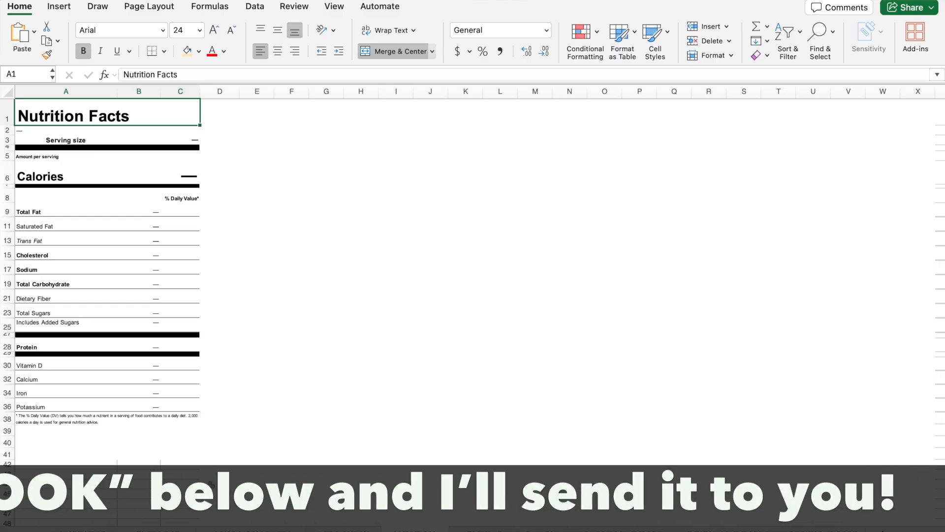
# Return to the 1 ENTER DATA sheet and look over the ingredient table from the recipe columns to the nutrient columns.
pyautogui.click(159, 530)
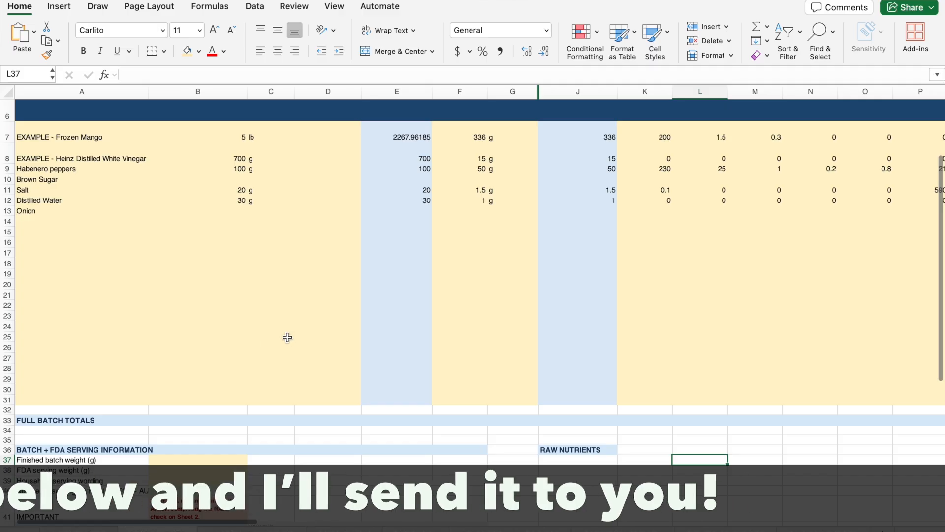
pyautogui.hscroll(5, 704, 318)
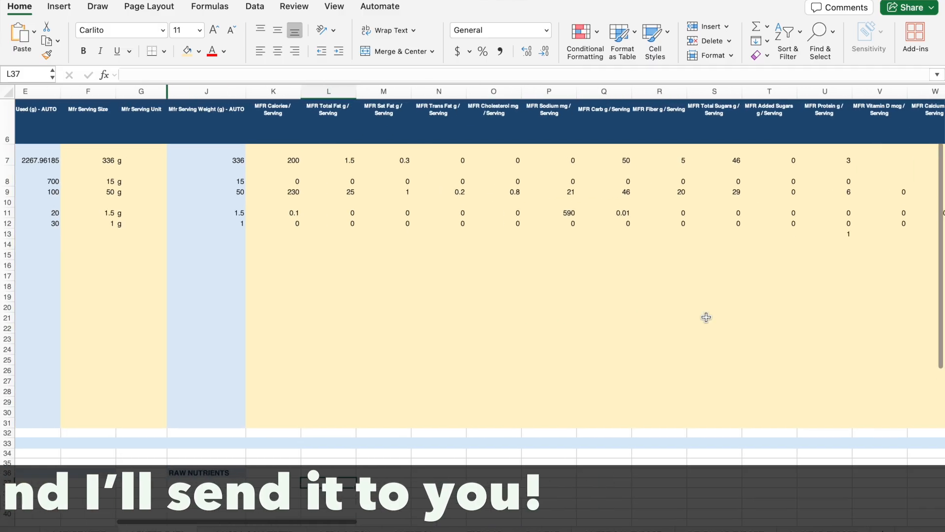
pyautogui.hscroll(-5, 611, 307)
pyautogui.scroll(-1, 611, 307)
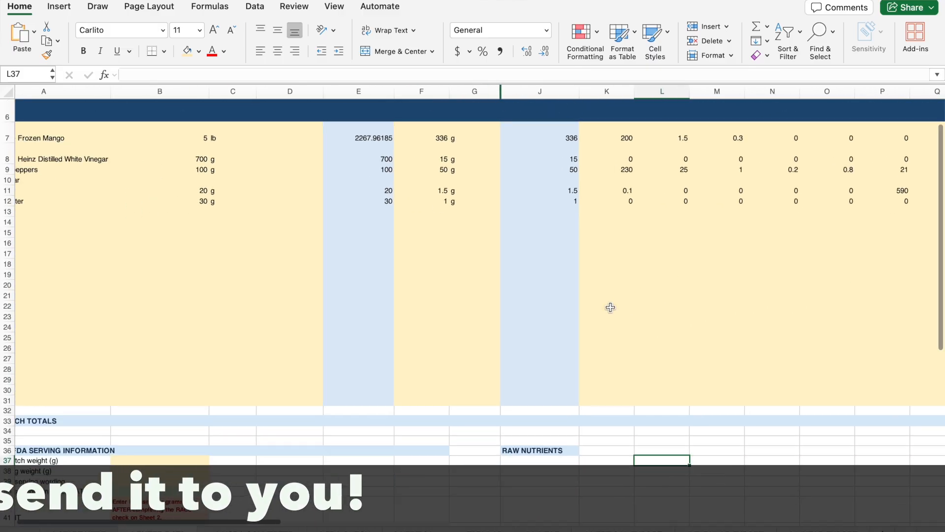
pyautogui.scroll(1, 611, 308)
pyautogui.hscroll(-1, 610, 307)
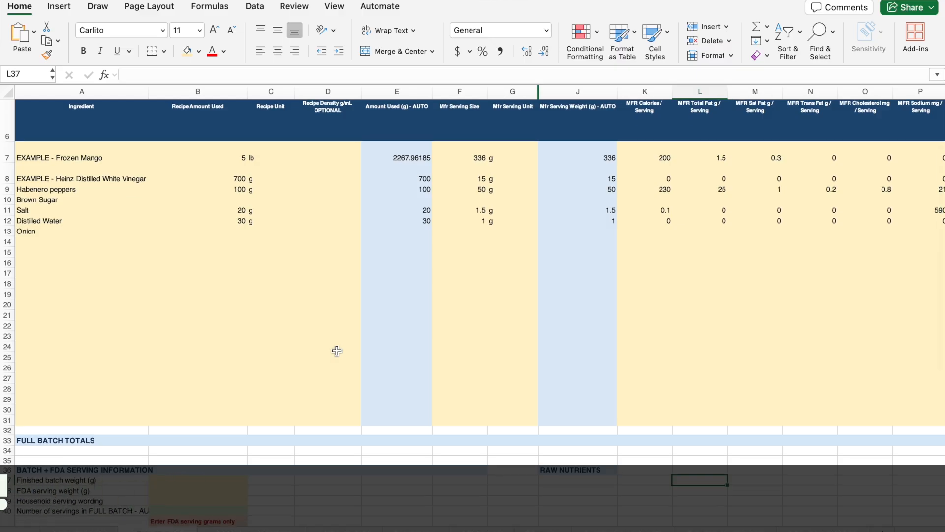
pyautogui.scroll(2, 337, 350)
pyautogui.hscroll(10, 337, 350)
pyautogui.hscroll(-10, 337, 350)
pyautogui.scroll(-3, 337, 351)
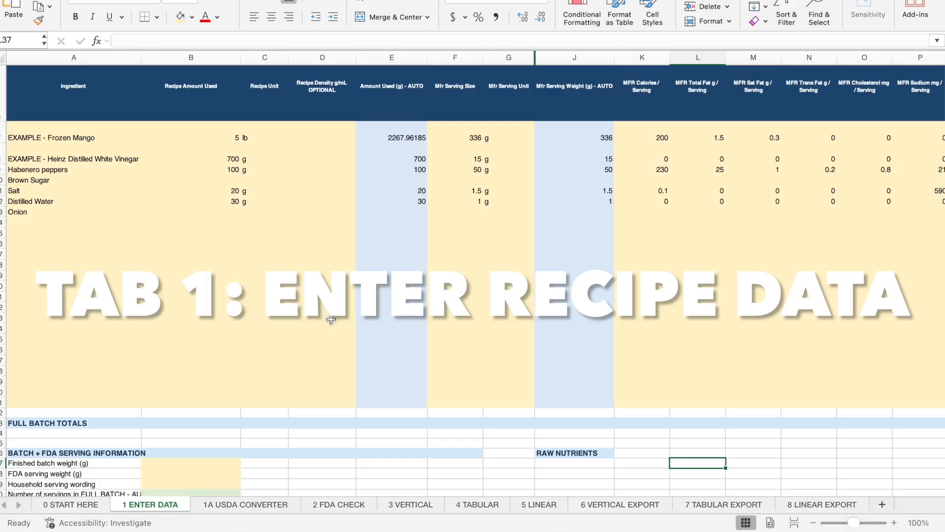
# Read the colour-coding instructions above the ingredient table and examine the ingredient, recipe amount and recipe unit columns.
pyautogui.scroll(5, 331, 319)
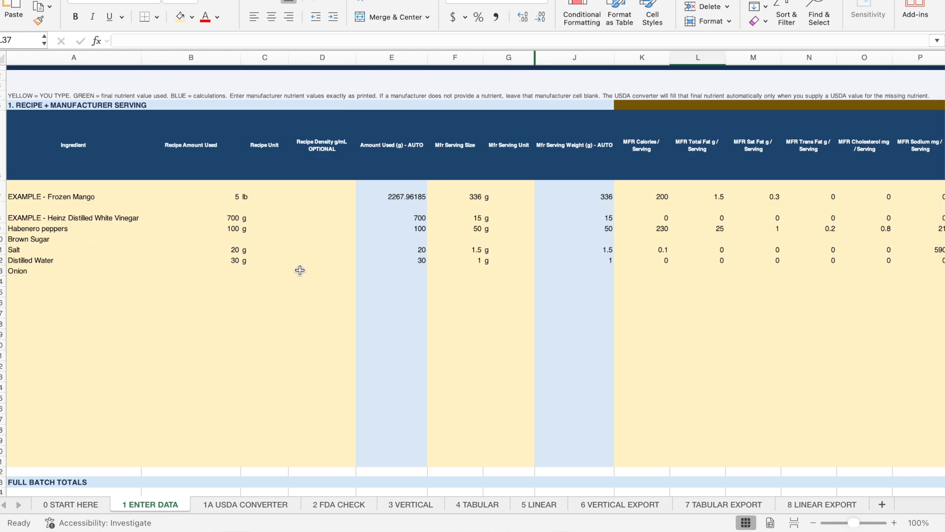
pyautogui.scroll(1, 299, 270)
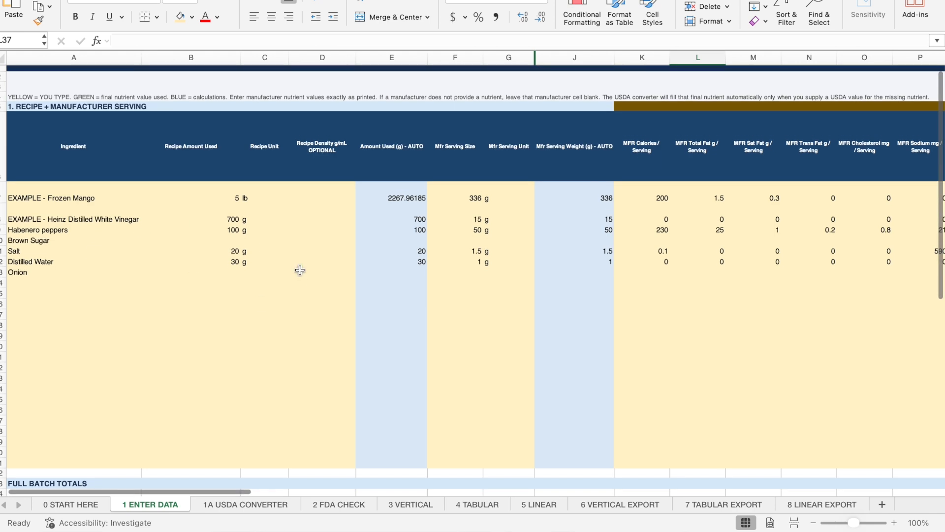
pyautogui.scroll(-2, 300, 271)
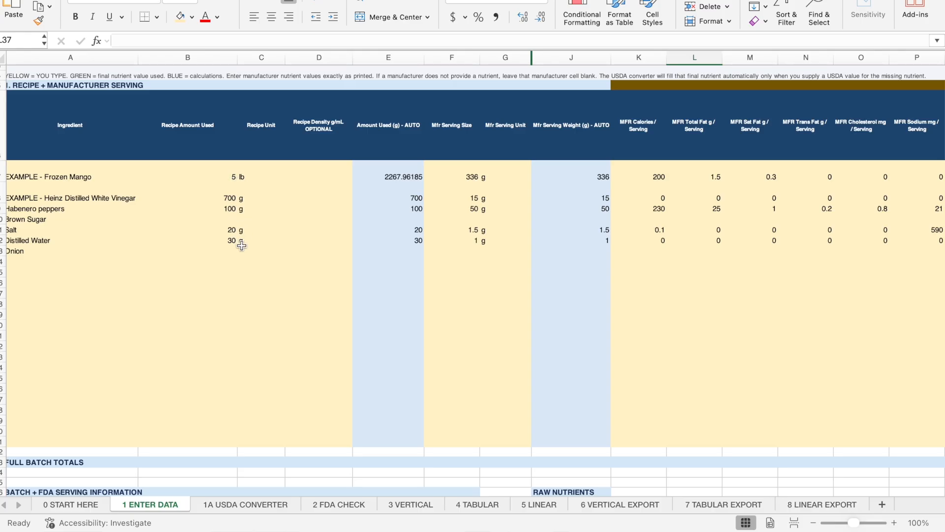
pyautogui.scroll(1, 242, 245)
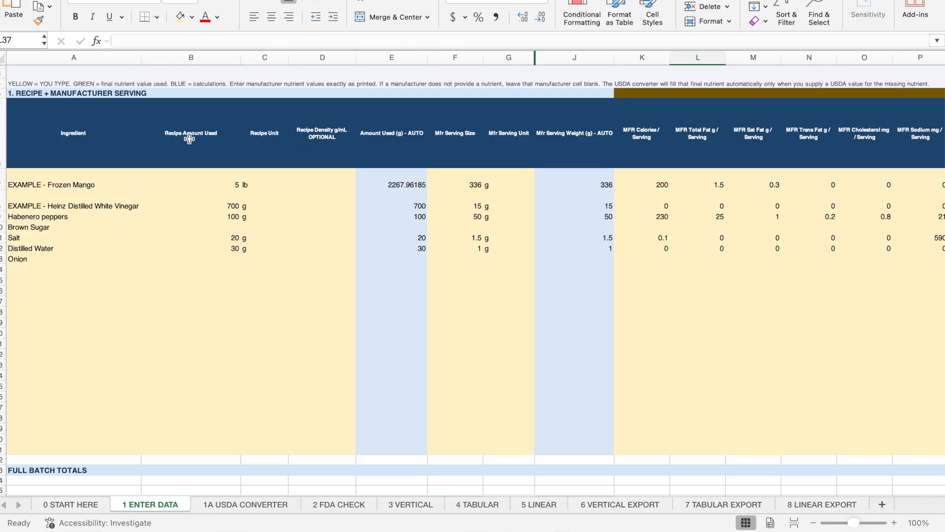
# Select the Frozen Mango recipe unit and examine the Amount Used, Mfr Serving Size, Mfr Serving Unit and Mfr Serving Weight columns.
pyautogui.click(275, 183)
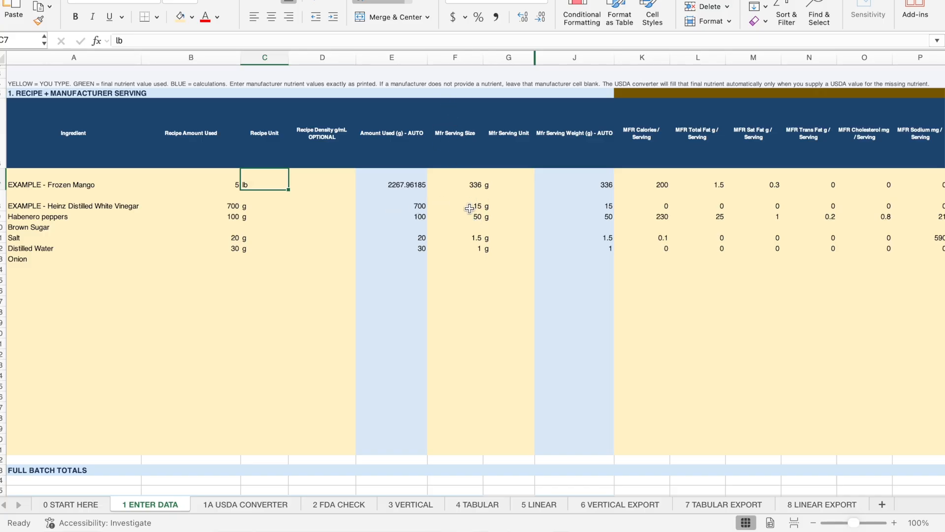
pyautogui.hscroll(2, 498, 224)
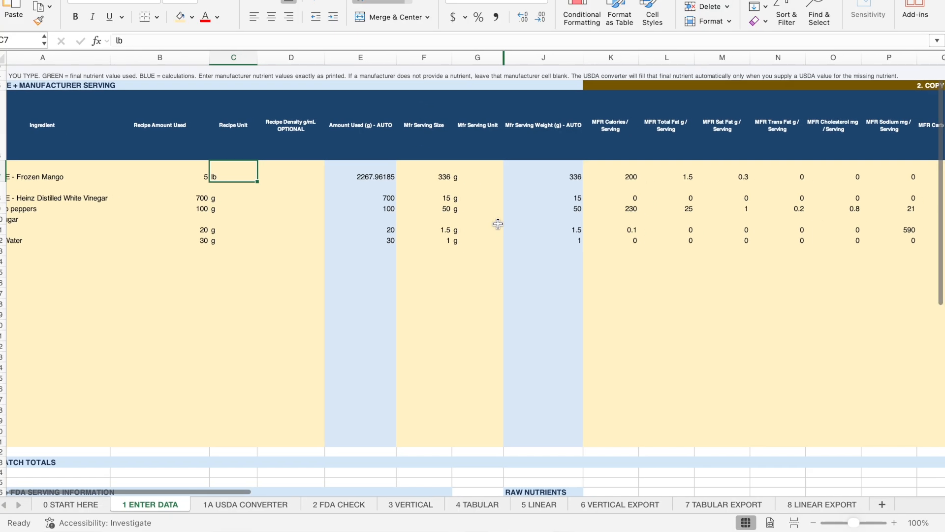
pyautogui.scroll(3, 421, 183)
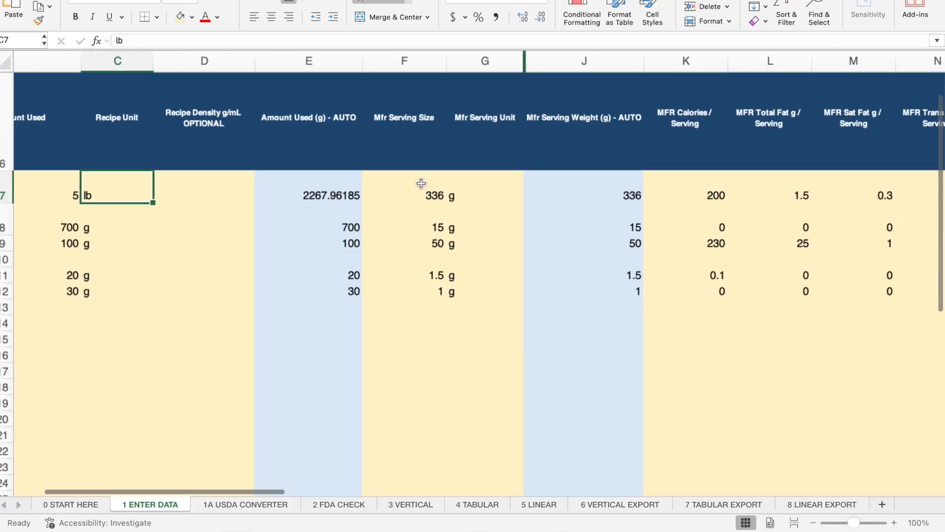
pyautogui.hscroll(-2, 421, 183)
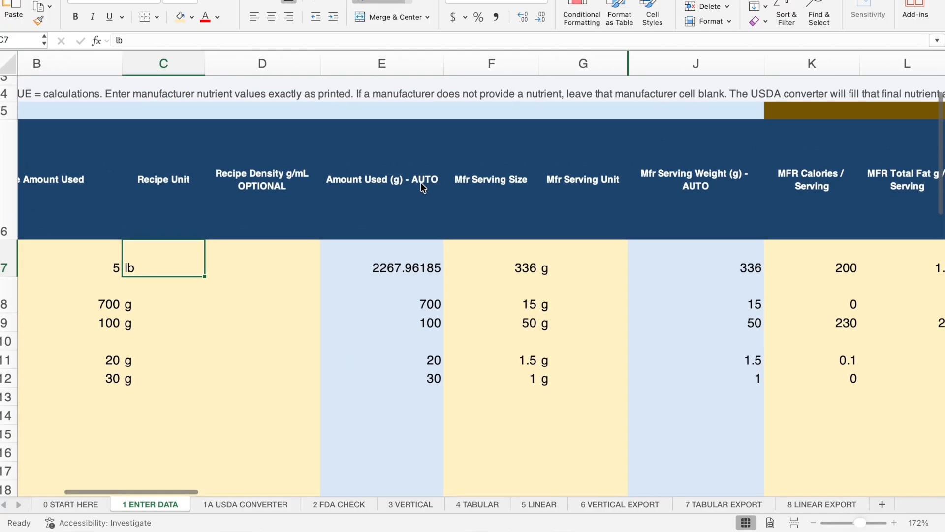
pyautogui.hscroll(2, 421, 186)
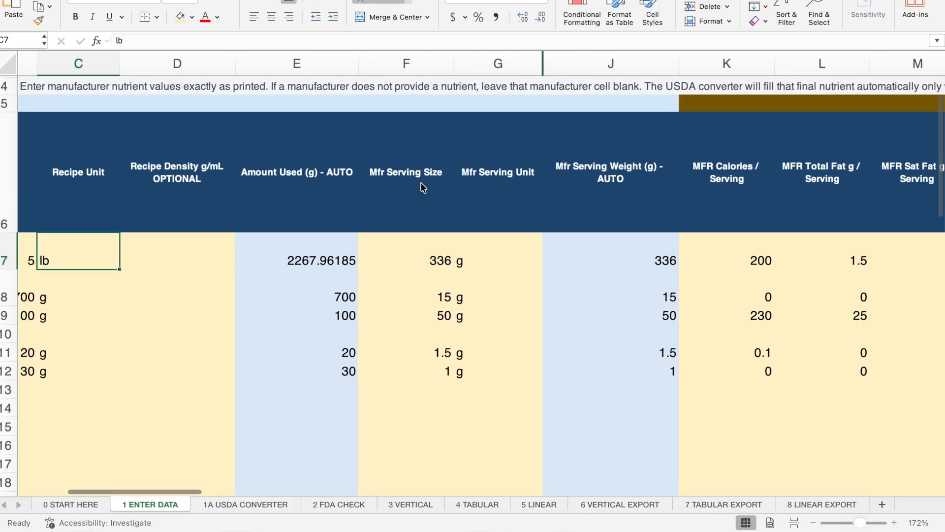
pyautogui.hscroll(3, 447, 266)
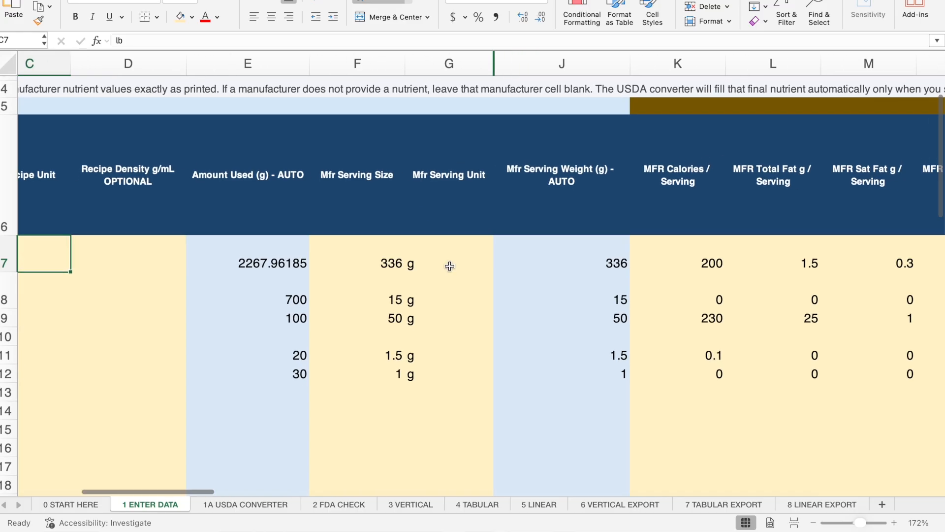
pyautogui.scroll(-1, 447, 266)
pyautogui.hscroll(3, 450, 265)
pyautogui.scroll(-1, 450, 266)
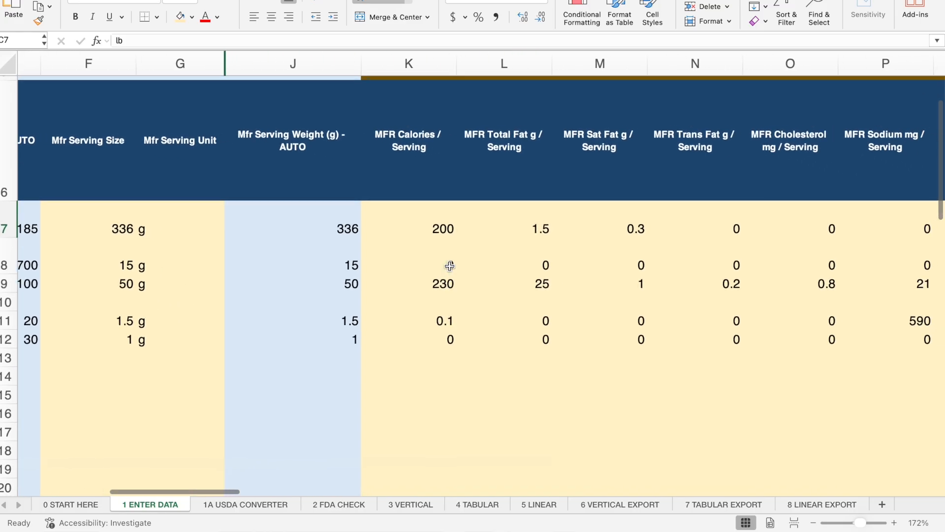
# Examine the manufacturer nutrient columns from MFR Calories to MFR Potassium, then compare them with the recipe and serving columns.
pyautogui.hscroll(4, 327, 269)
pyautogui.hscroll(-2, 331, 269)
pyautogui.hscroll(-2, 330, 269)
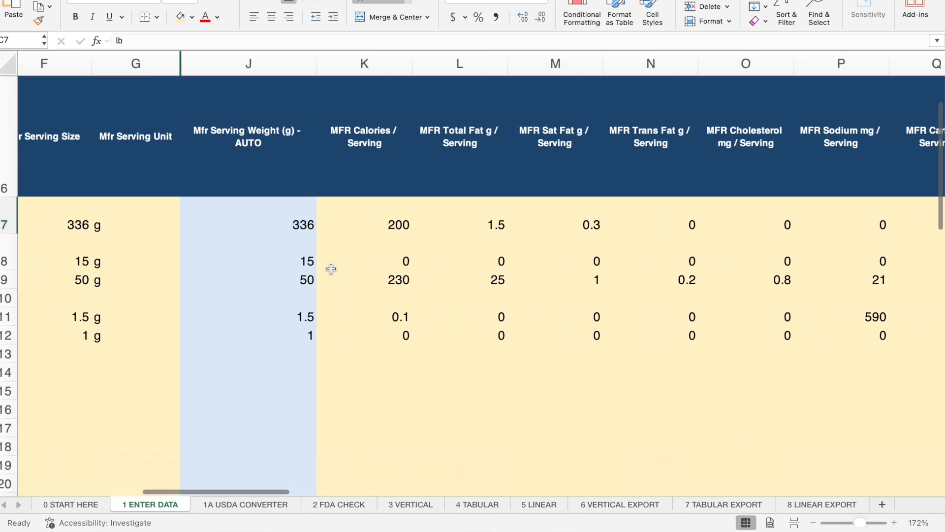
pyautogui.hscroll(5, 331, 269)
pyautogui.scroll(-1, 331, 269)
pyautogui.hscroll(10, 331, 269)
pyautogui.scroll(-1, 331, 269)
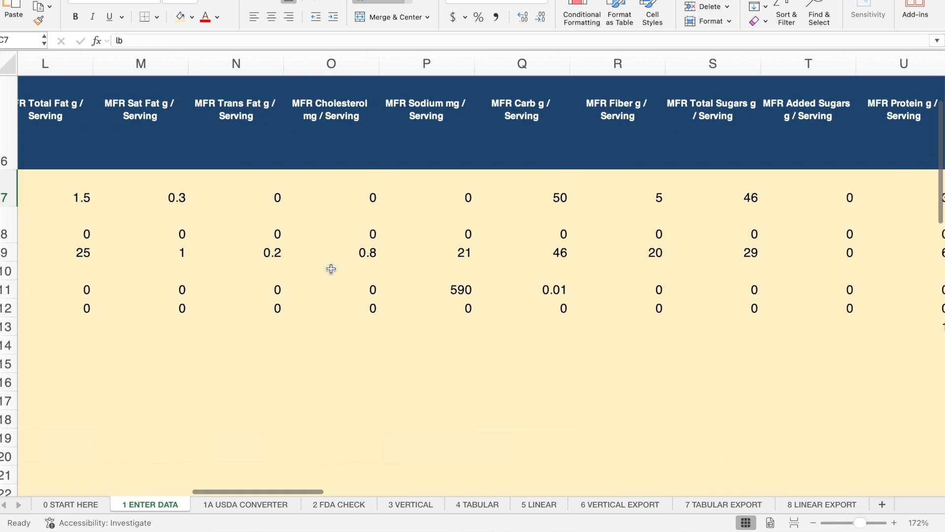
pyautogui.hscroll(3, 331, 268)
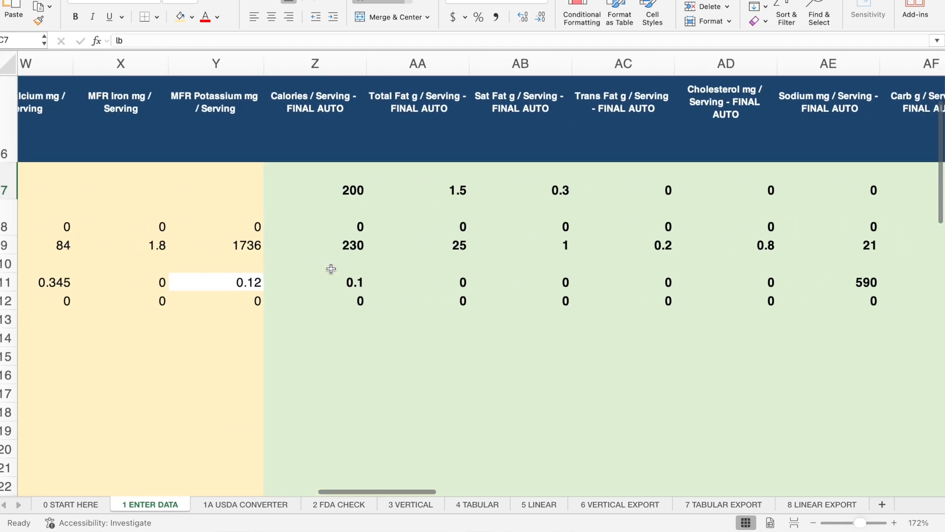
pyautogui.scroll(1, 331, 268)
pyautogui.hscroll(3, 331, 269)
pyautogui.scroll(-1, 331, 269)
pyautogui.hscroll(-7, 331, 268)
pyautogui.scroll(-1, 331, 269)
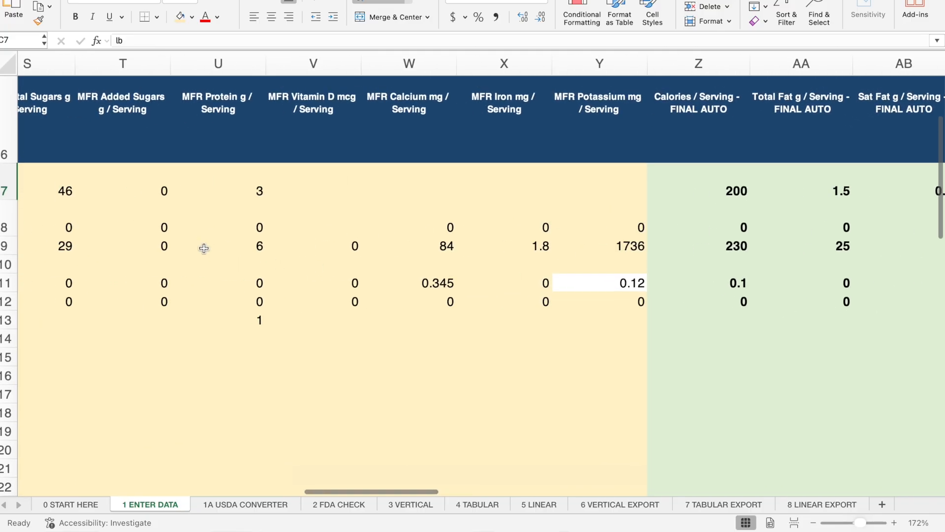
pyautogui.hscroll(-10, 204, 248)
pyautogui.scroll(-1, 204, 248)
pyautogui.hscroll(-5, 203, 249)
pyautogui.scroll(-1, 203, 248)
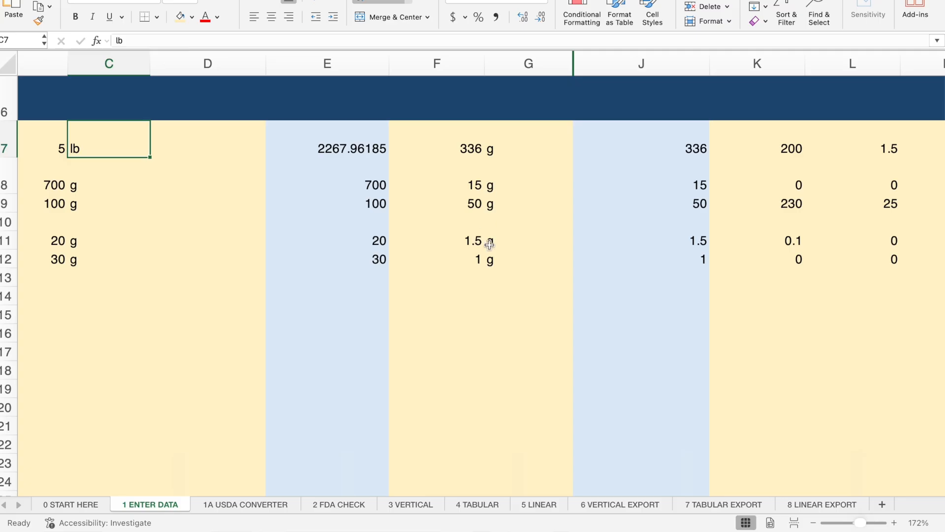
# Examine the green FINAL AUTO per-serving nutrient columns beside the manufacturer values.
pyautogui.hscroll(15, 726, 196)
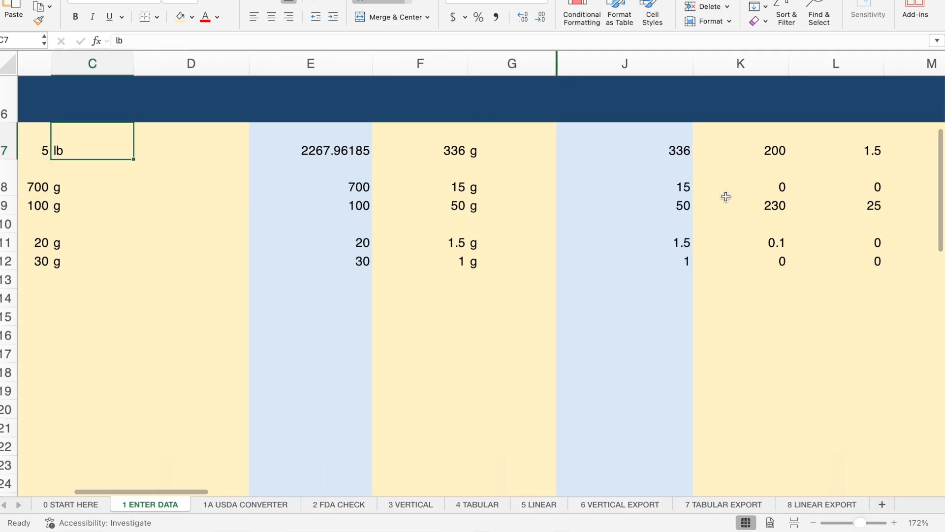
pyautogui.hscroll(7, 726, 196)
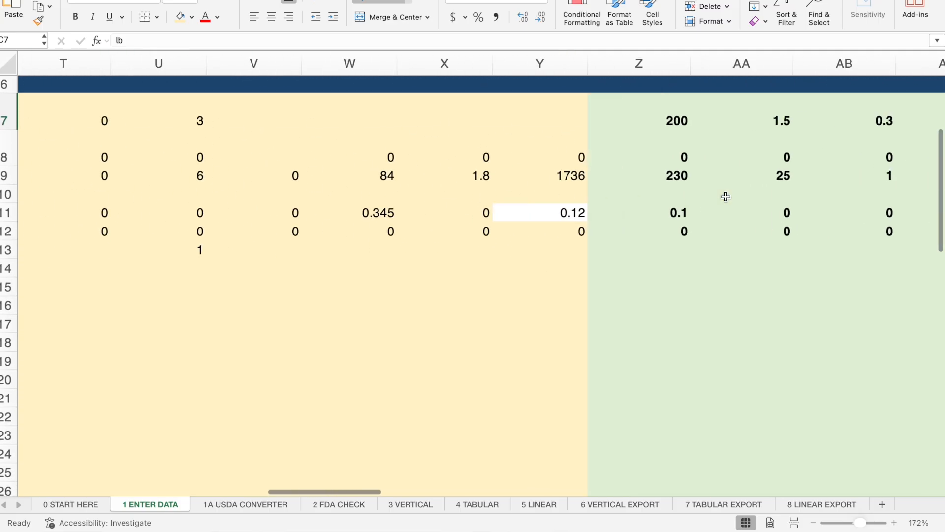
pyautogui.scroll(2, 726, 196)
pyautogui.hscroll(2, 726, 196)
pyautogui.scroll(1, 726, 197)
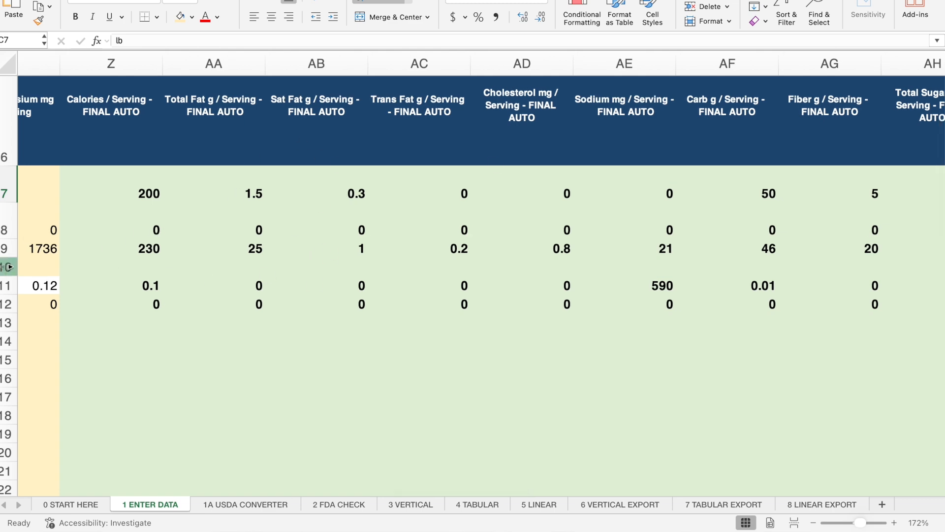
# Examine the Mfr Servings Used in Recipe column and the calculated batch nutrient columns from calories to protein.
pyautogui.hscroll(12, 528, 209)
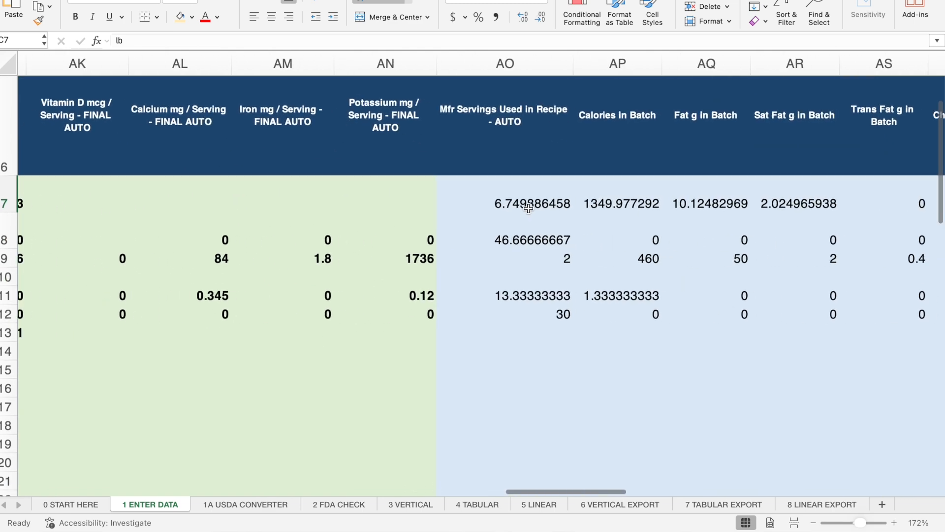
pyautogui.hscroll(4, 528, 209)
pyautogui.scroll(1, 529, 209)
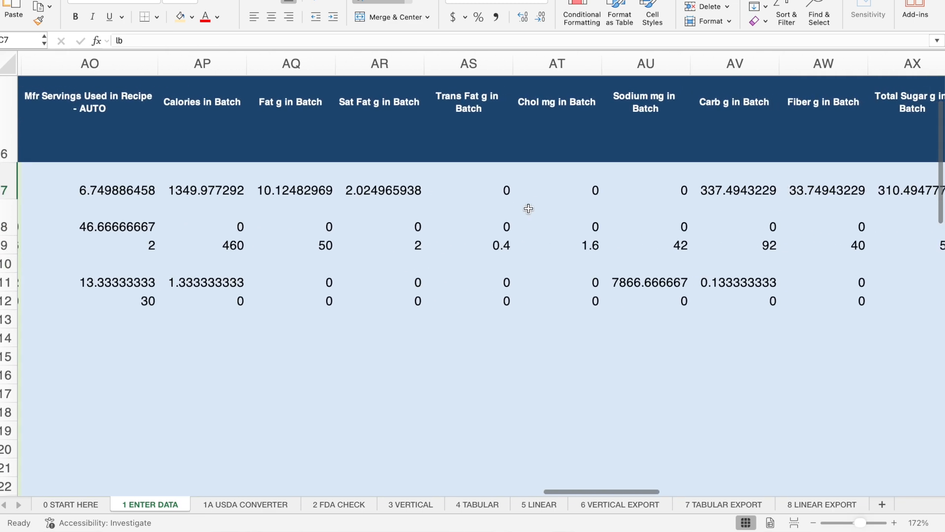
pyautogui.hscroll(-2, 528, 208)
pyautogui.scroll(-1, 528, 209)
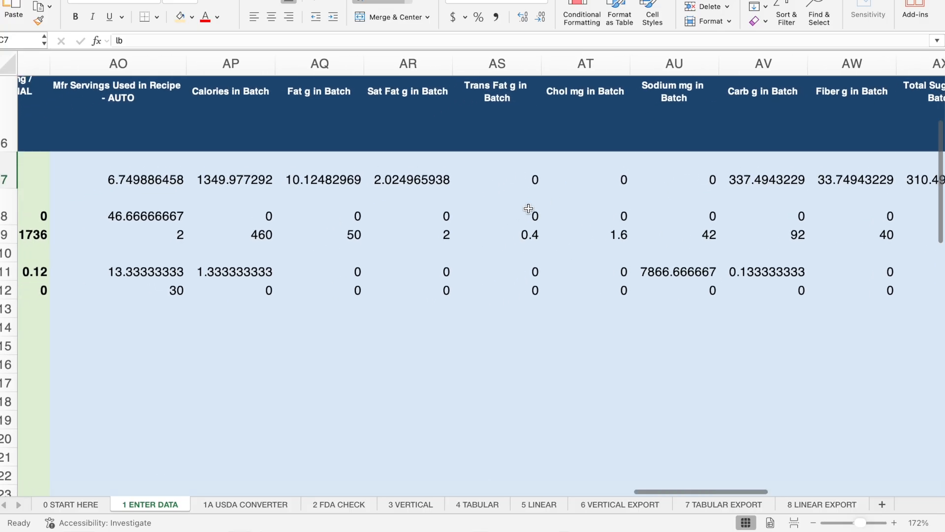
pyautogui.hscroll(1, 528, 208)
pyautogui.hscroll(6, 333, 259)
pyautogui.scroll(1, 333, 260)
pyautogui.hscroll(-6, 332, 259)
pyautogui.scroll(1, 333, 259)
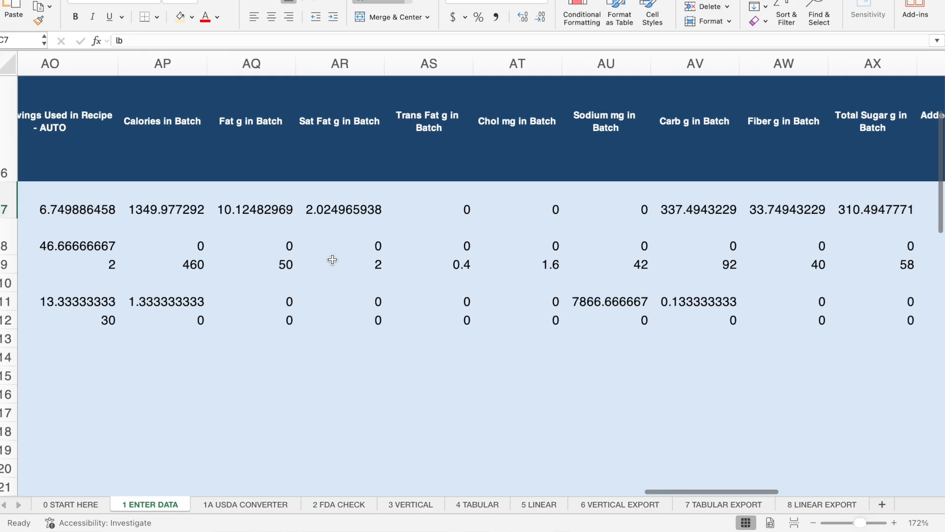
pyautogui.hscroll(2, 333, 259)
pyautogui.scroll(-1, 333, 259)
pyautogui.hscroll(4, 333, 259)
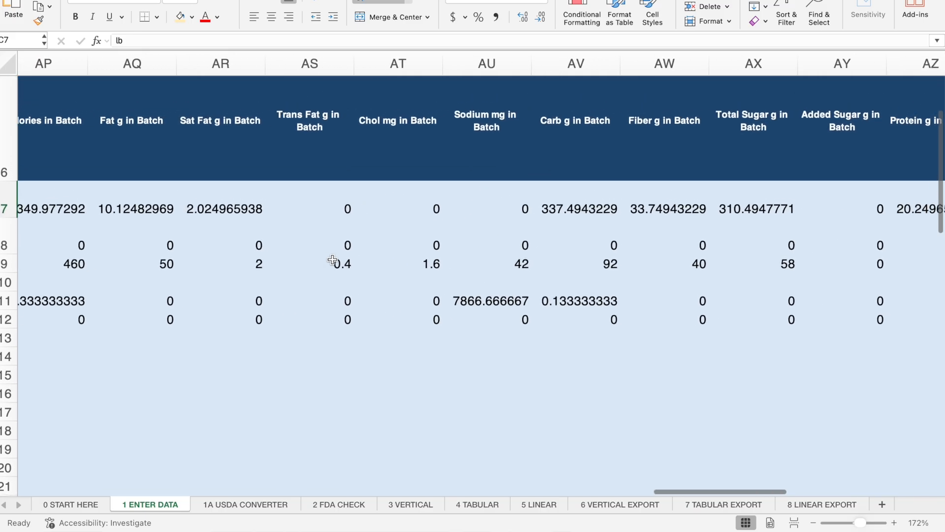
# Examine the remaining batch nutrient columns through potassium, the Data Source / Notes column and the AUTO unit-to-gram factor columns.
pyautogui.hscroll(4, 333, 260)
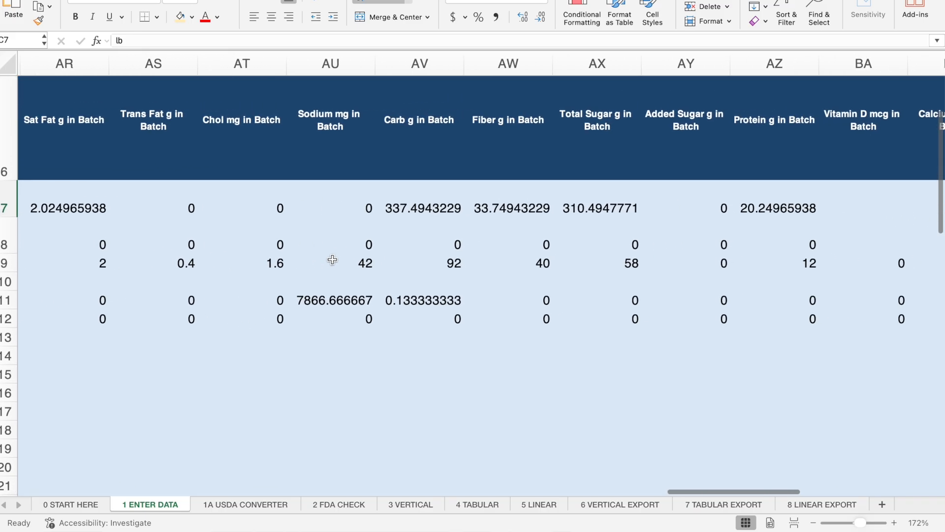
pyautogui.hscroll(4, 333, 260)
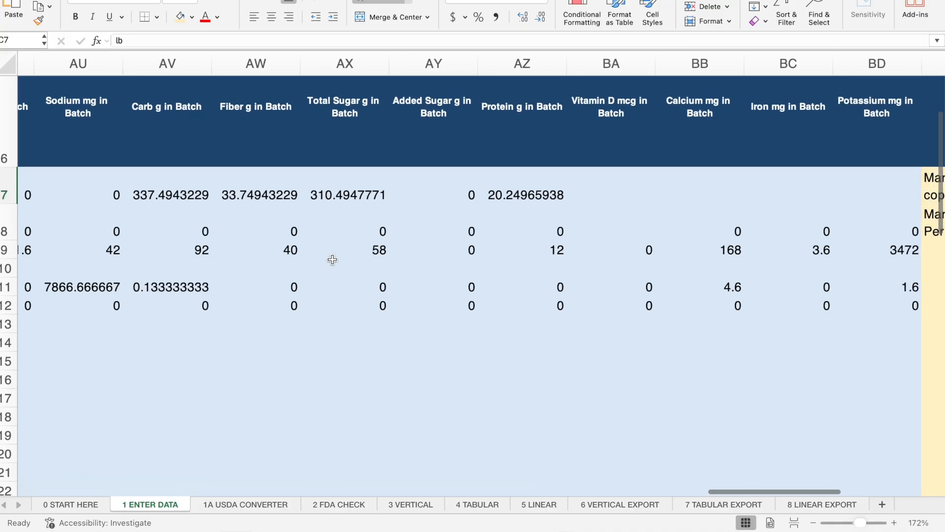
pyautogui.hscroll(3, 332, 259)
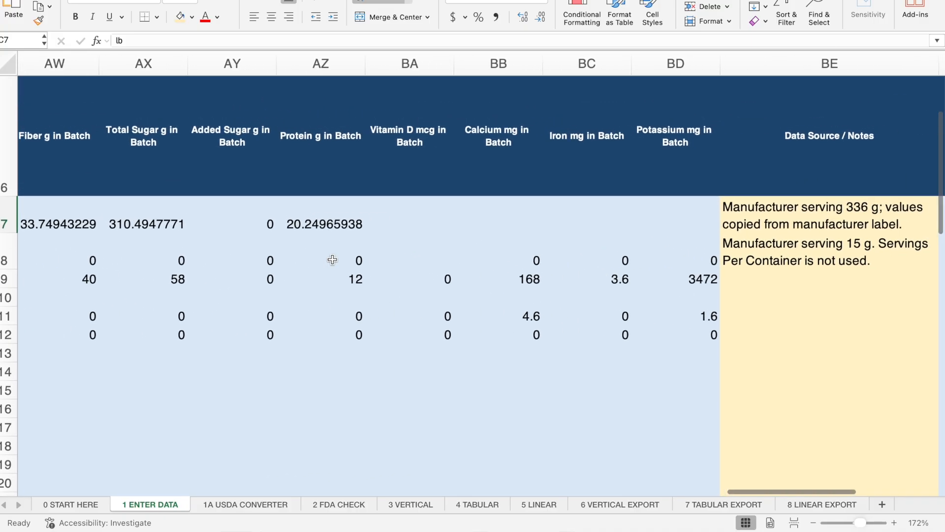
pyautogui.hscroll(1, 333, 260)
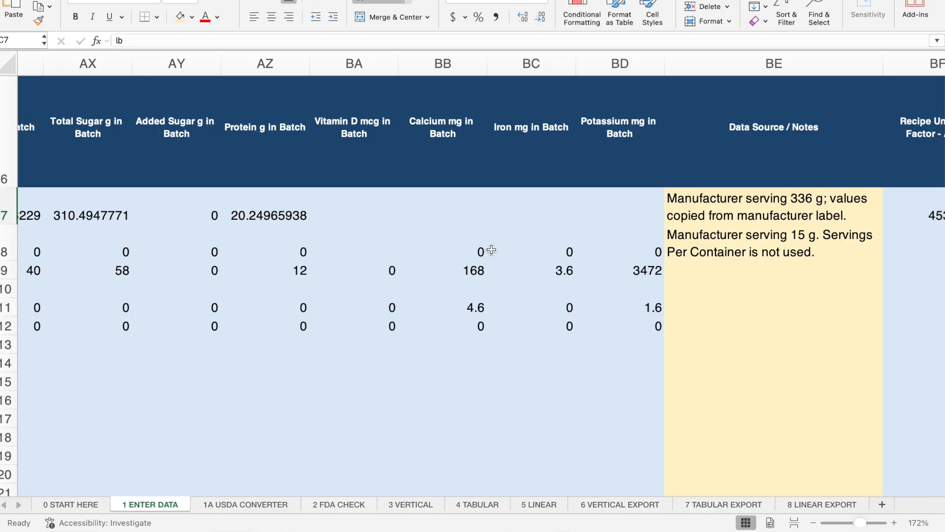
pyautogui.hscroll(8, 619, 250)
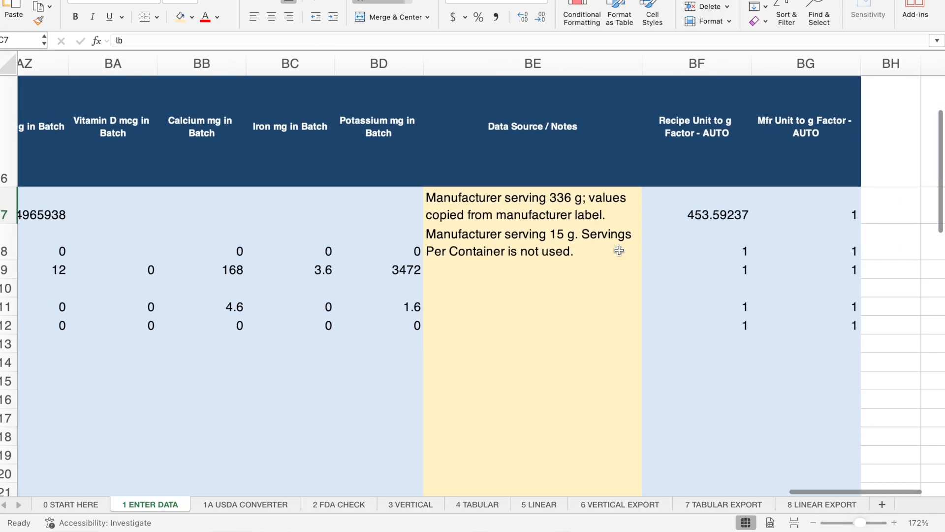
# Return to the ingredient and recipe amount columns and review the manufacturer serving and nutrient columns through MFR Potassium.
pyautogui.hscroll(-8, 619, 251)
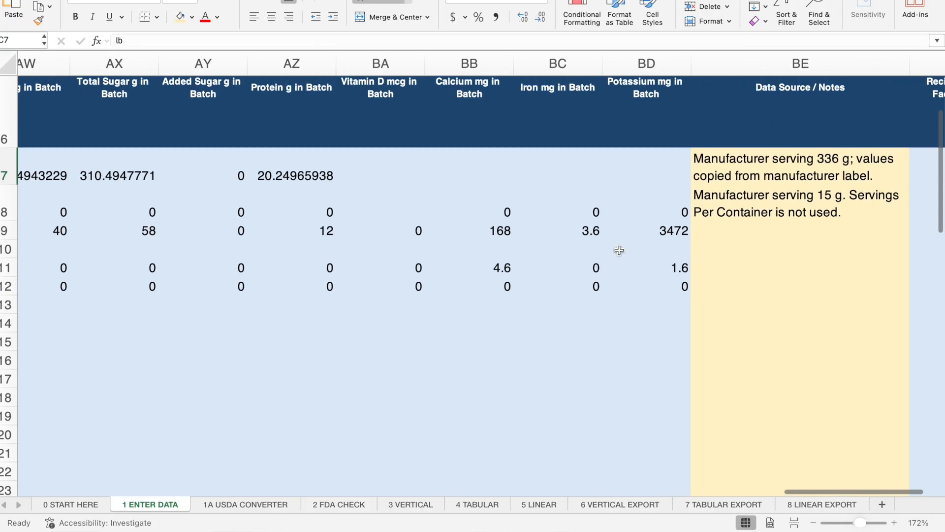
pyautogui.hscroll(-8, 619, 251)
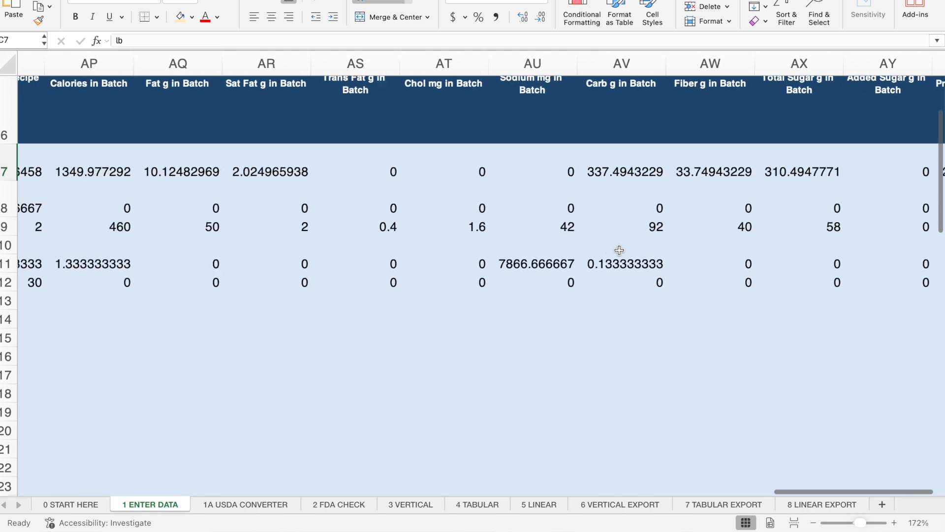
pyautogui.hscroll(-15, 619, 250)
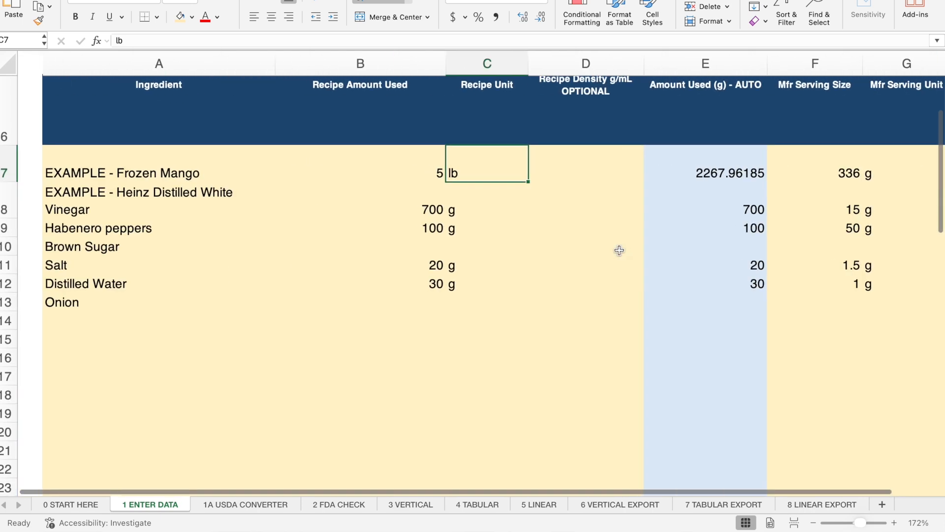
pyautogui.scroll(2, 619, 251)
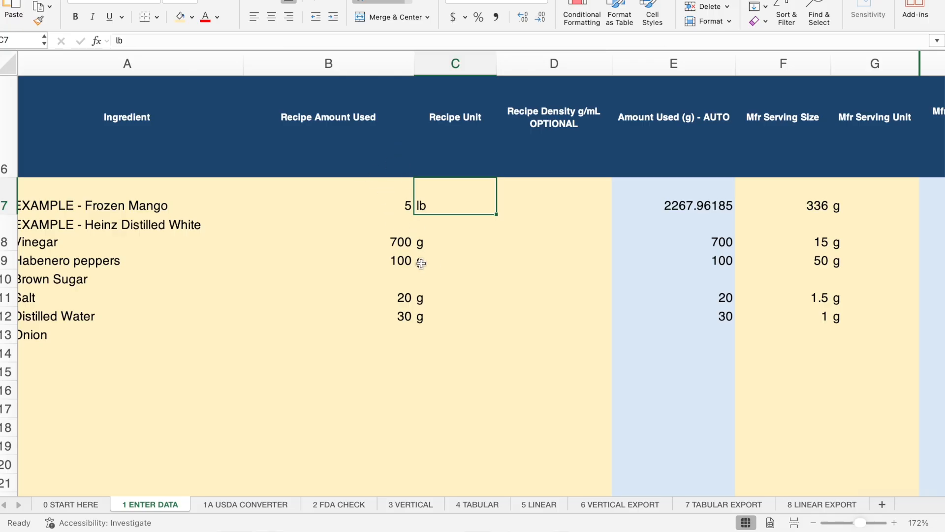
pyautogui.hscroll(10, 418, 277)
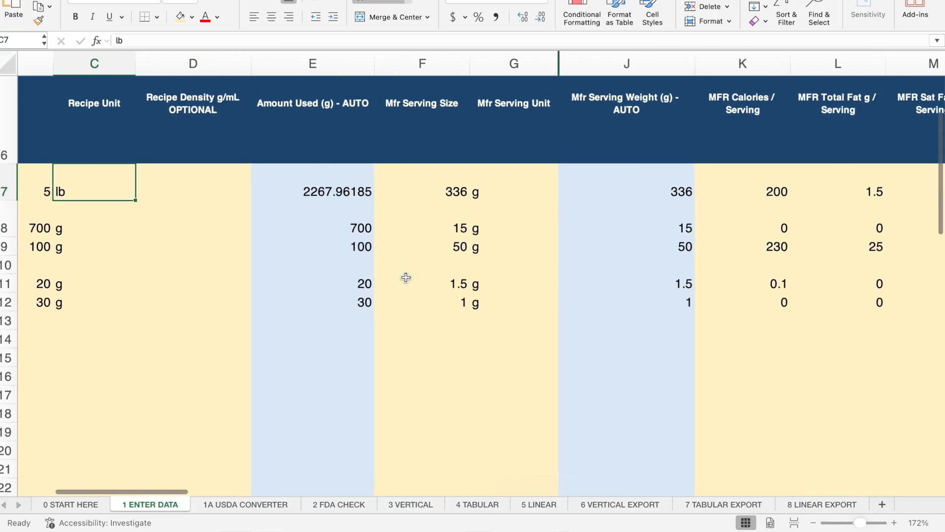
pyautogui.hscroll(3, 406, 277)
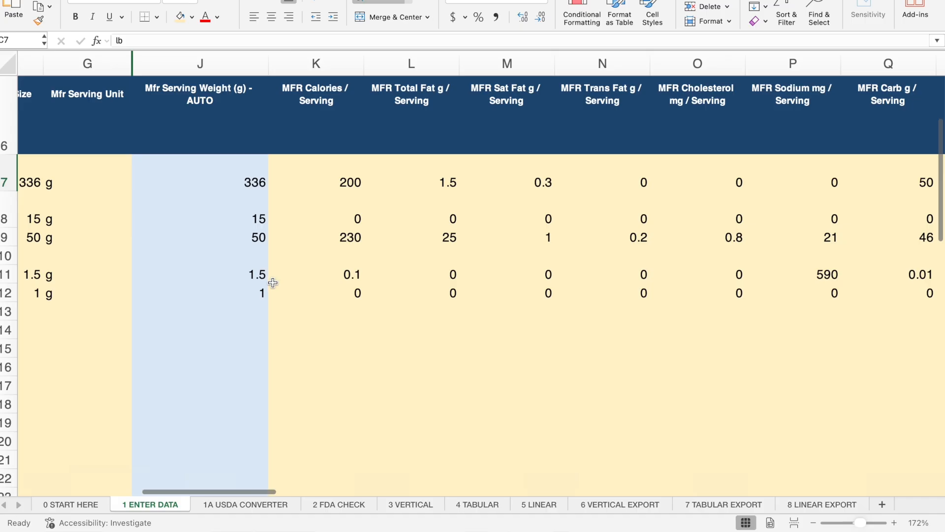
pyautogui.scroll(1, 472, 306)
pyautogui.hscroll(-1, 471, 307)
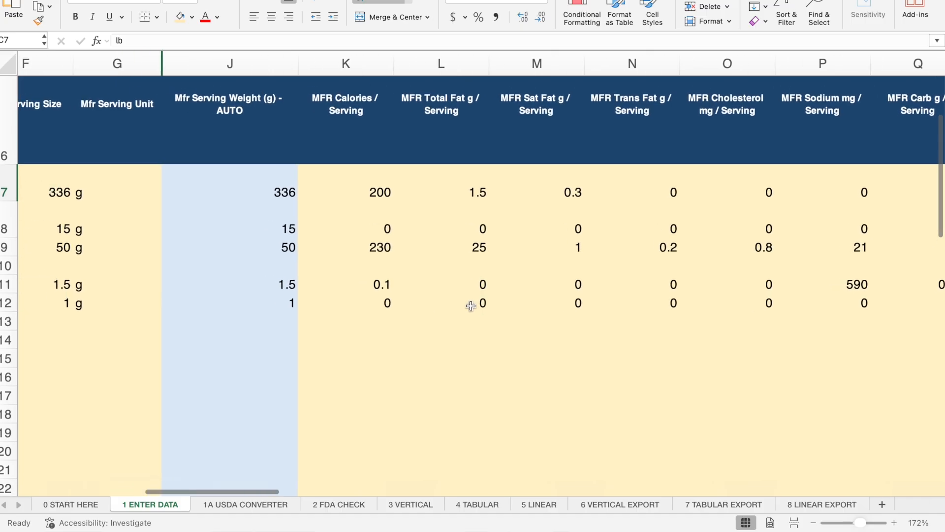
pyautogui.hscroll(3, 471, 306)
pyautogui.hscroll(15, 472, 306)
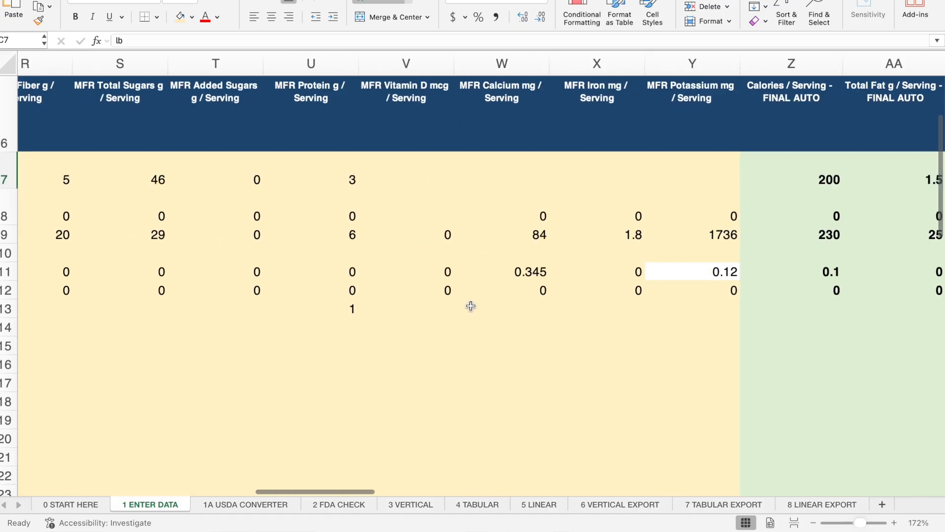
# Compare the green FINAL AUTO per-serving columns with the Mfr Servings Used in Recipe and batch nutrient columns.
pyautogui.hscroll(1, 471, 307)
pyautogui.scroll(1, 471, 306)
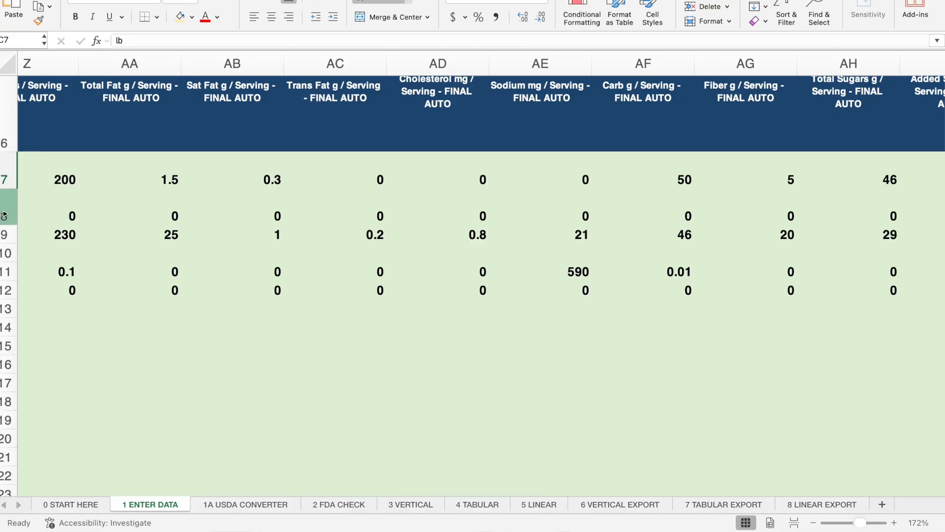
pyautogui.hscroll(-5, 158, 288)
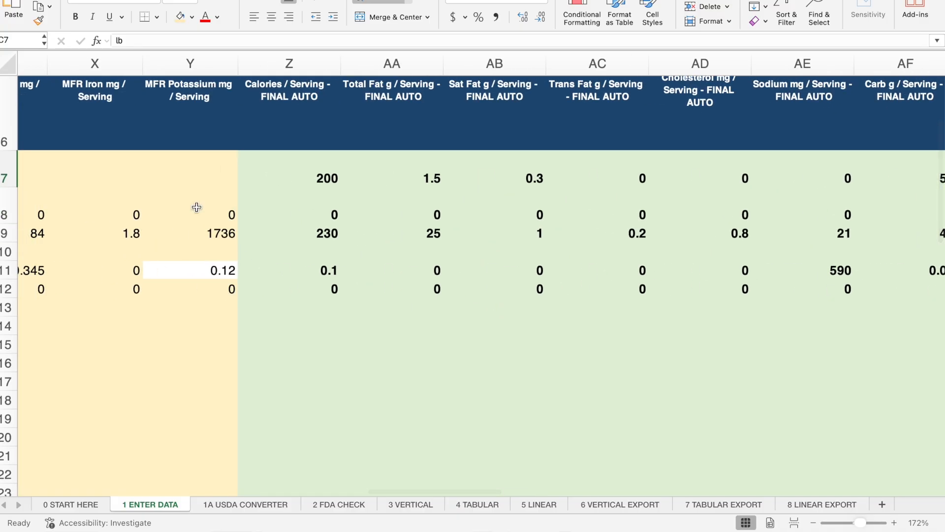
pyautogui.hscroll(8, 359, 243)
pyautogui.hscroll(15, 359, 243)
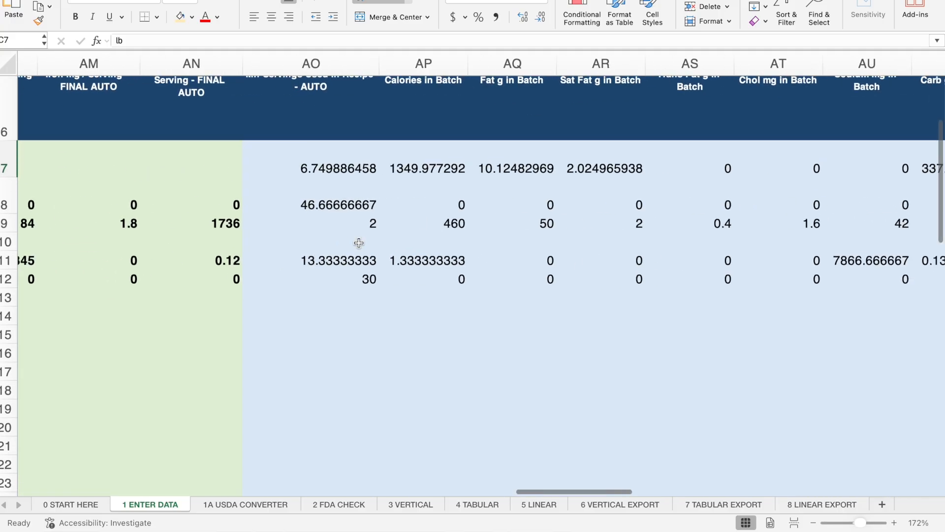
pyautogui.hscroll(-1, 359, 242)
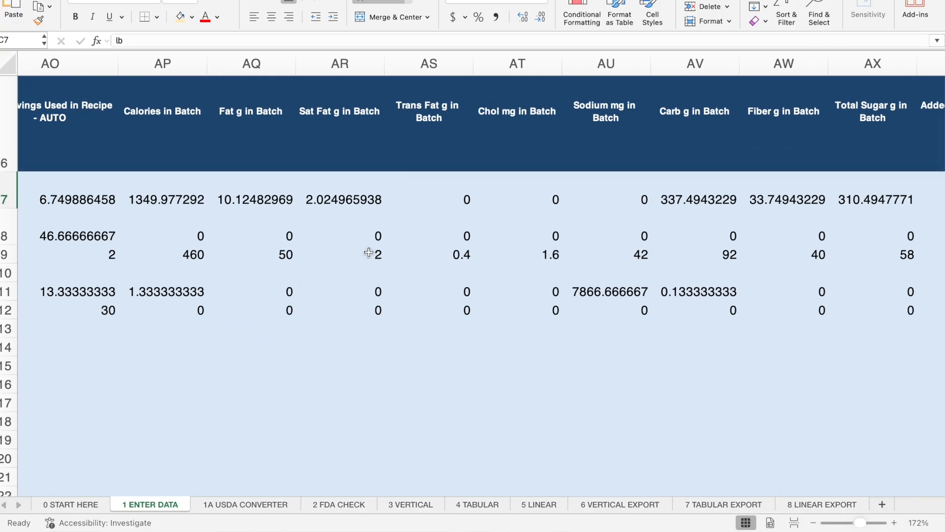
pyautogui.hscroll(-3, 185, 257)
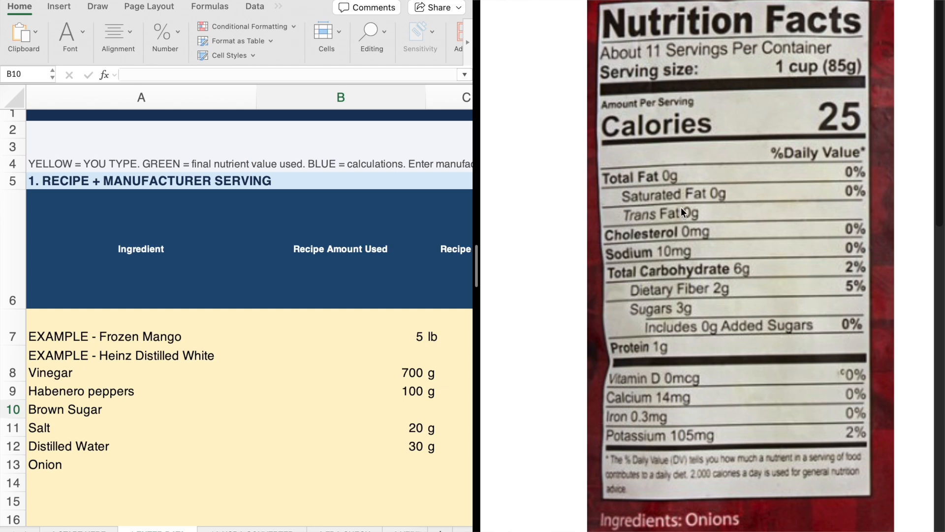
# Set the Onion ingredient's recipe amount to 200 and its recipe unit to g.
pyautogui.scroll(-3, 55, 441)
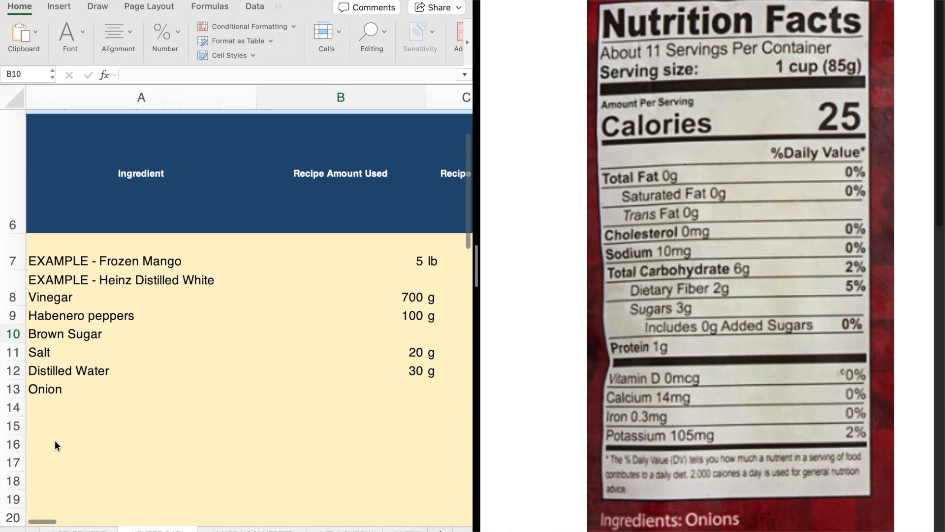
pyautogui.click(47, 394)
pyautogui.click(46, 394)
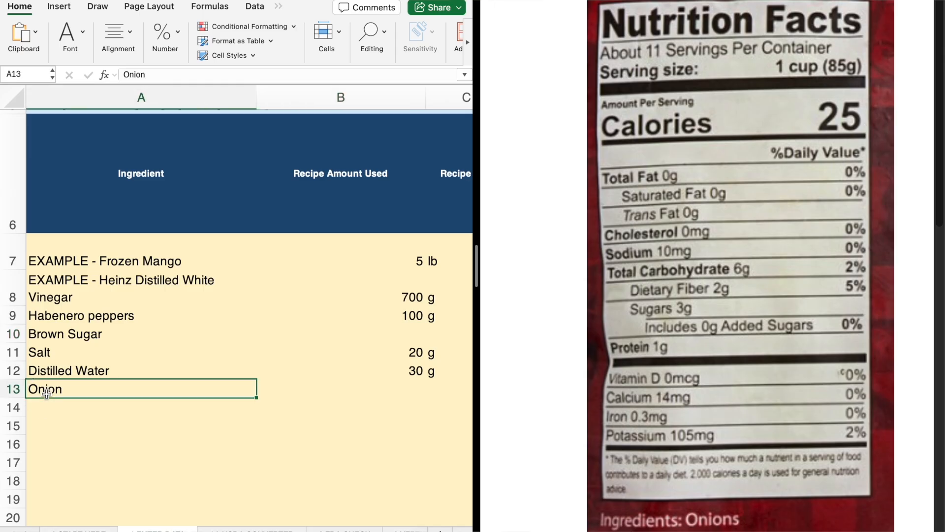
pyautogui.hscroll(2, 46, 393)
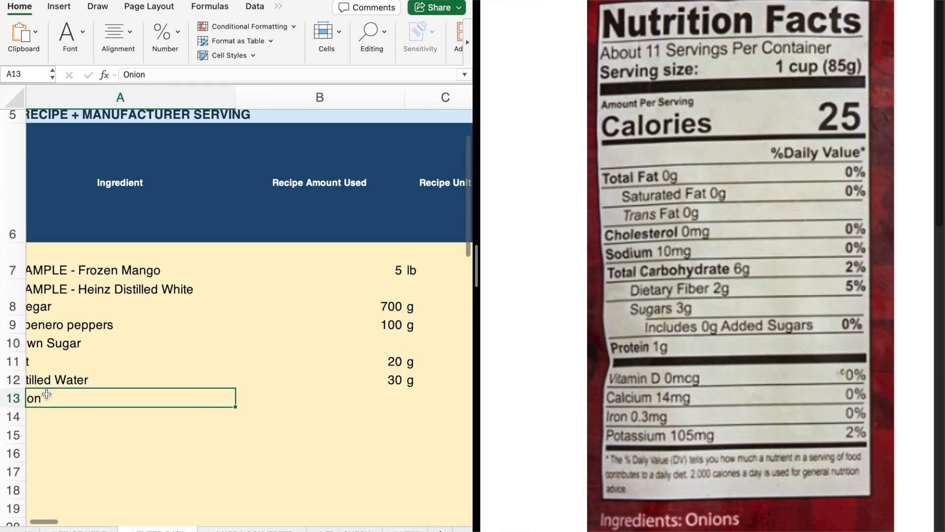
pyautogui.hscroll(2, 352, 389)
pyautogui.click(352, 388)
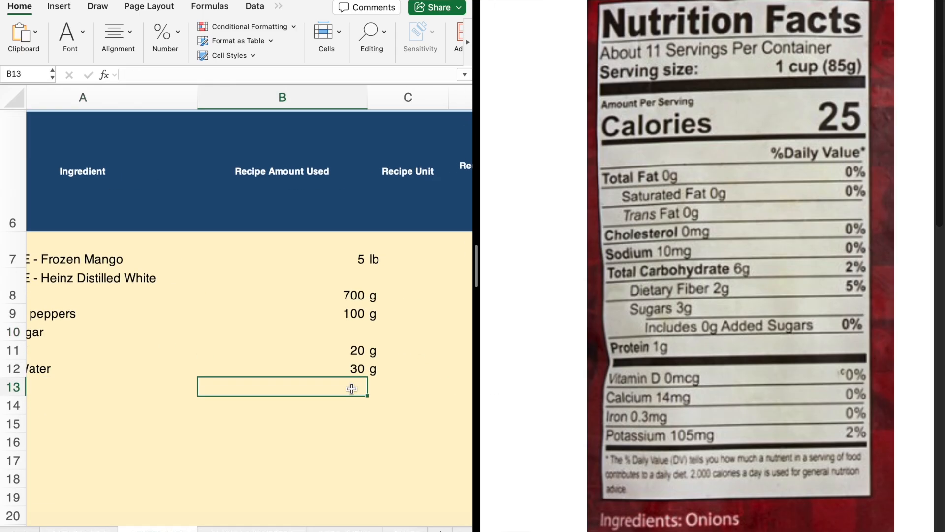
pyautogui.write('200')
pyautogui.click(380, 387)
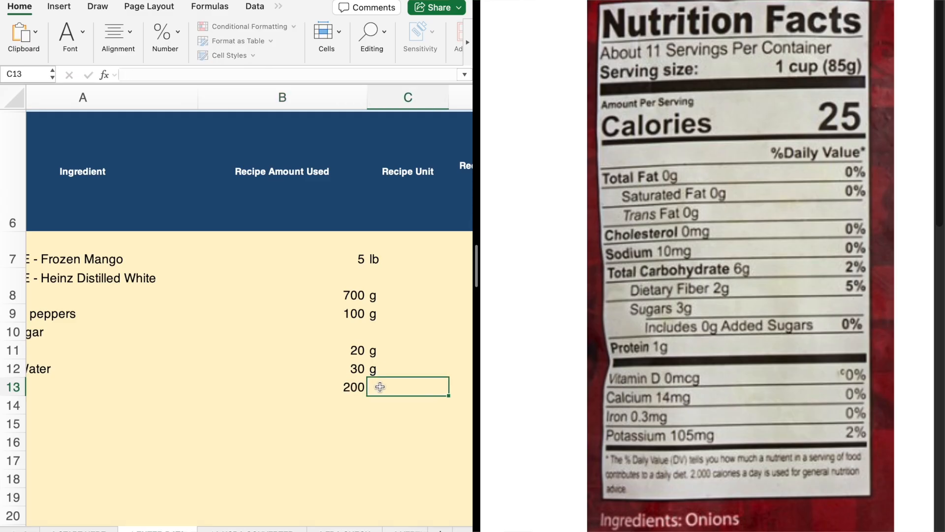
pyautogui.write('g')
pyautogui.click(348, 422)
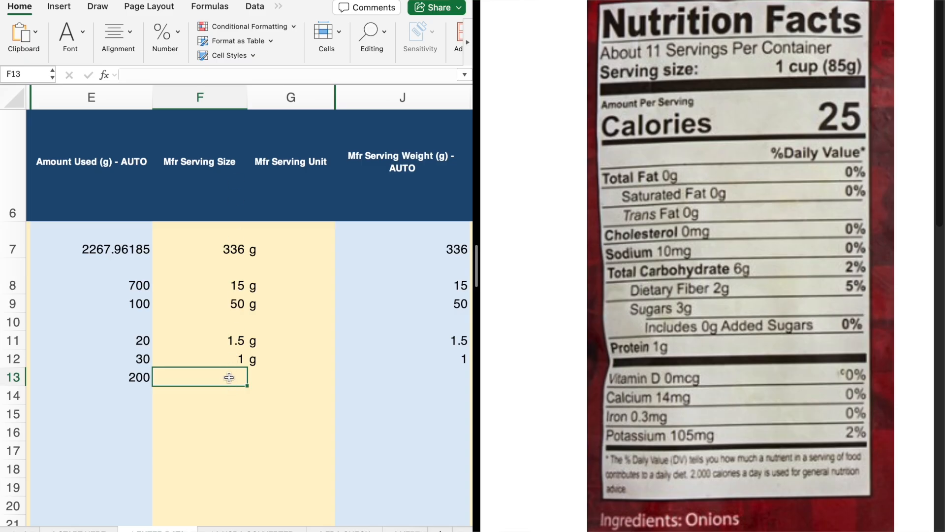
# Set the Onion row's manufacturer serving size to 85 and its serving unit to g.
pyautogui.write('85')
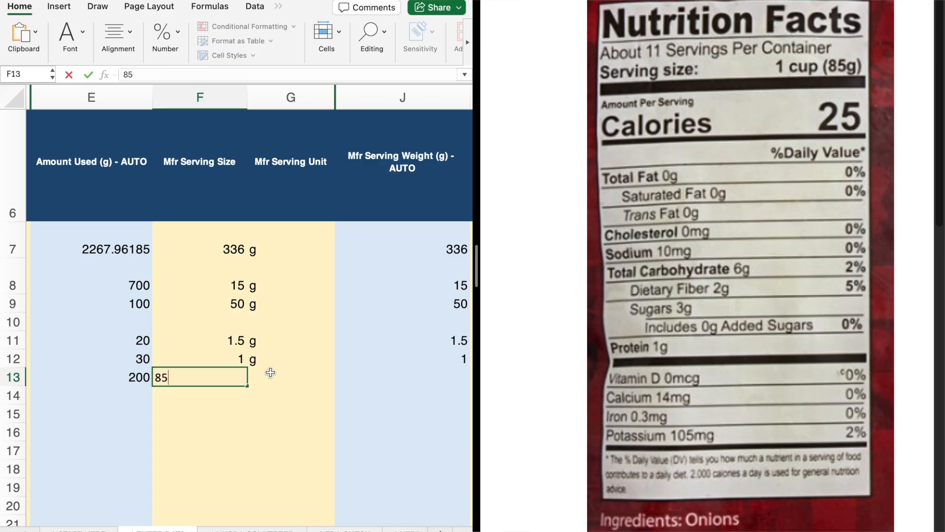
pyautogui.click(270, 372)
pyautogui.write('g')
pyautogui.click(251, 406)
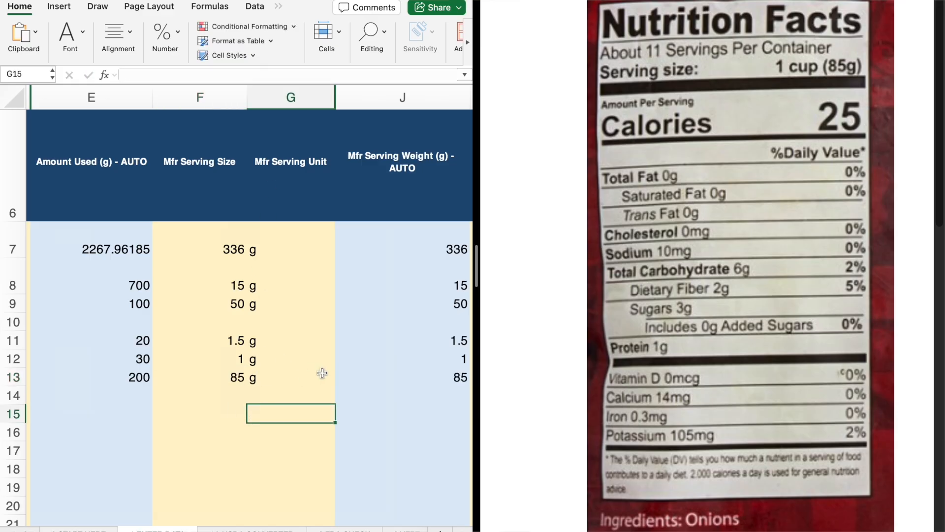
# Enter the Onion's manufacturer values of 25 calories and 0 g total fat per serving.
pyautogui.hscroll(10, 322, 373)
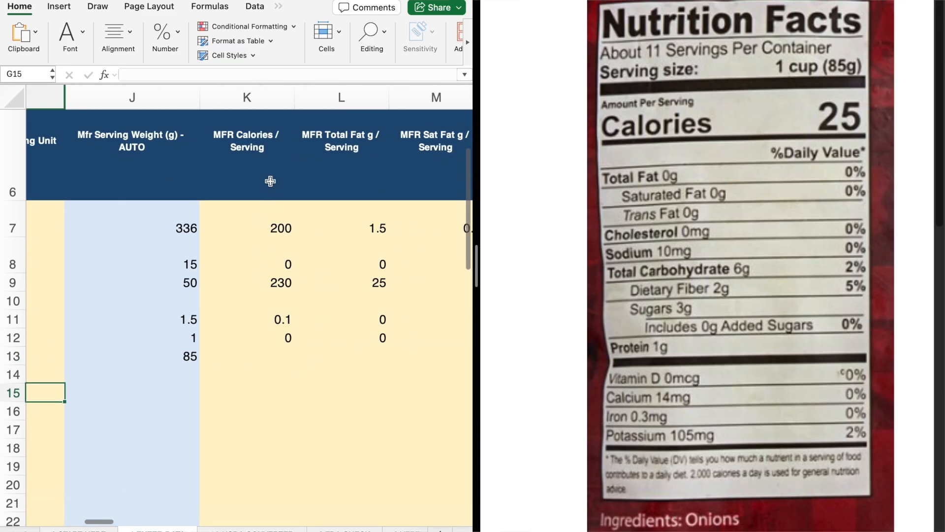
pyautogui.click(275, 360)
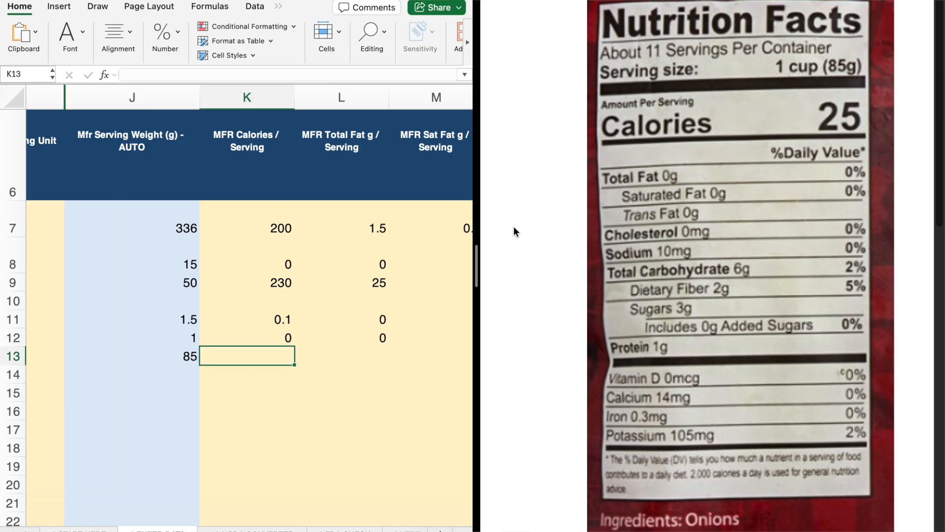
pyautogui.write('25')
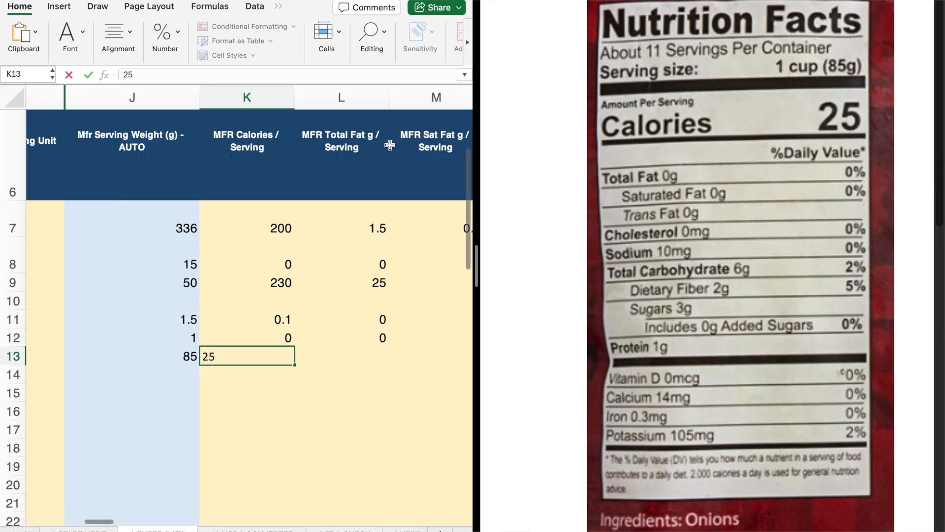
pyautogui.click(364, 359)
pyautogui.hscroll(2, 364, 359)
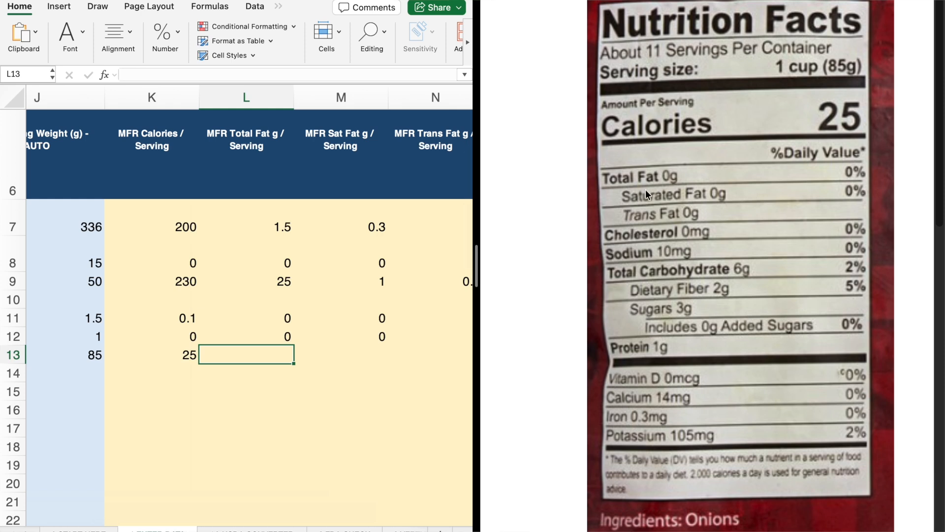
pyautogui.write('0')
pyautogui.press('Escape')
pyautogui.write('0')
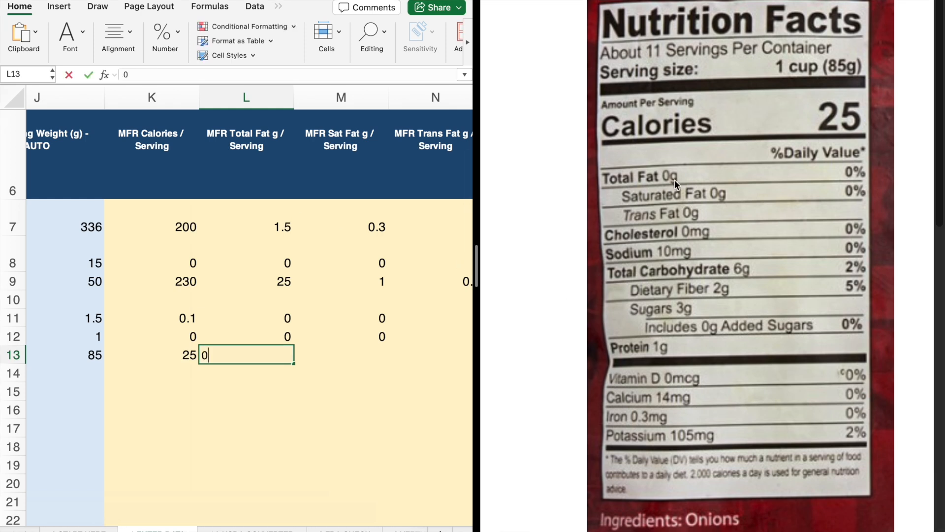
pyautogui.press('Tab')
# Enter 0 for the Onion's manufacturer saturated fat, trans fat and cholesterol per serving.
pyautogui.write('0')
pyautogui.hscroll(2, 331, 299)
pyautogui.press('Tab')
pyautogui.write('0')
pyautogui.hscroll(3, 376, 325)
pyautogui.press('Tab')
pyautogui.write('0')
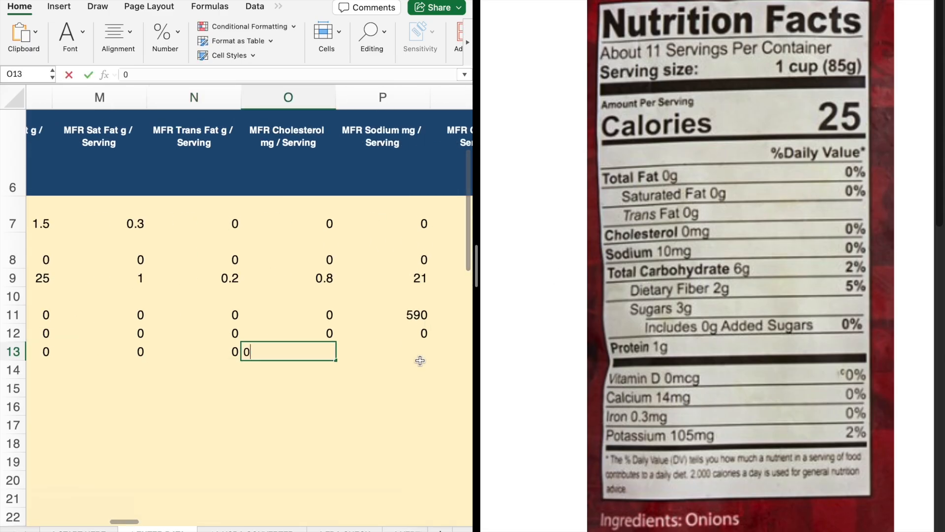
pyautogui.hscroll(2, 377, 363)
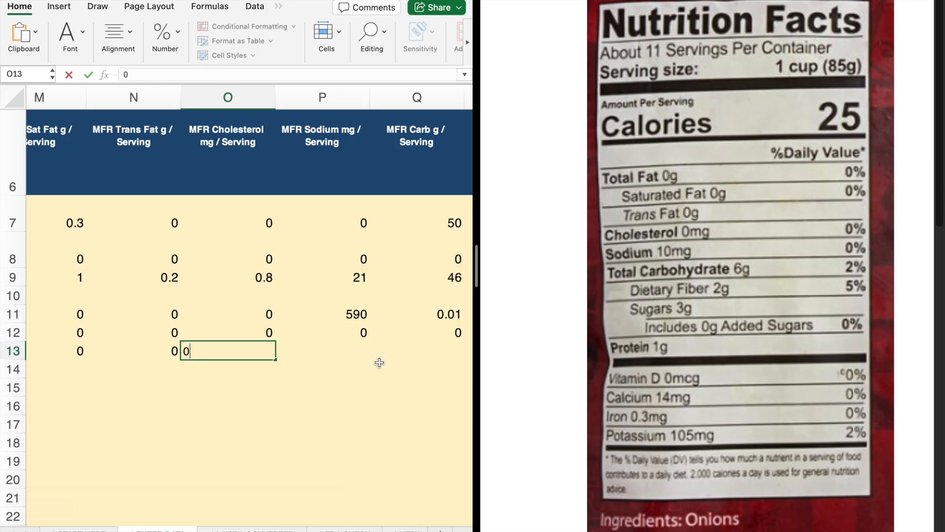
pyautogui.hscroll(1, 379, 363)
pyautogui.press('Tab')
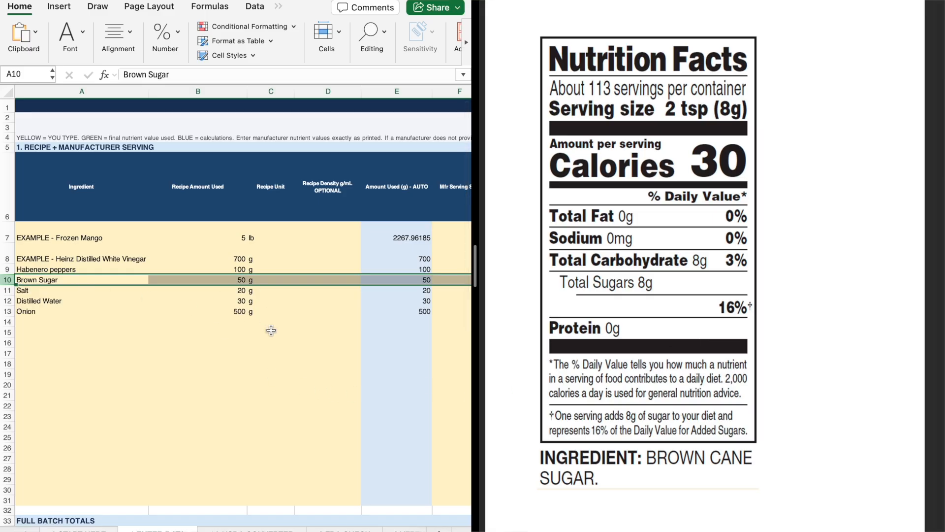
pyautogui.hscroll(3, 271, 330)
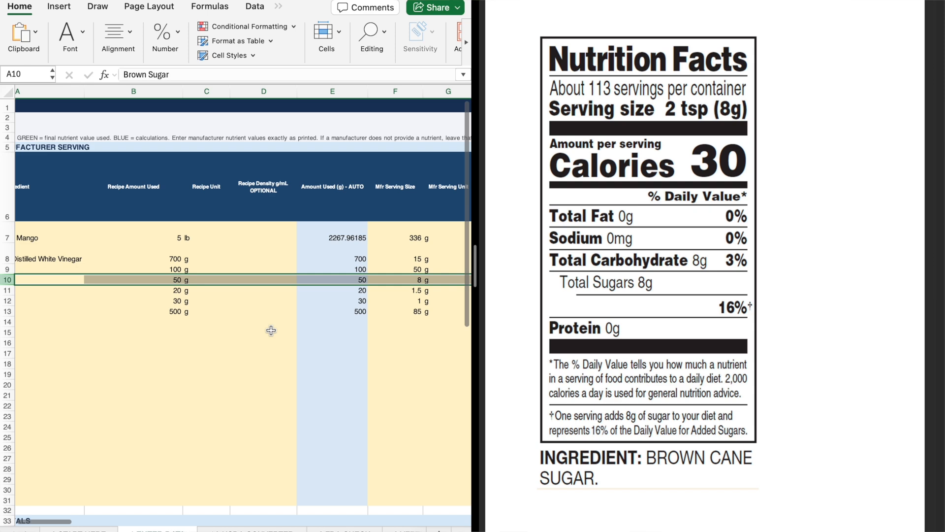
pyautogui.hscroll(-3, 270, 331)
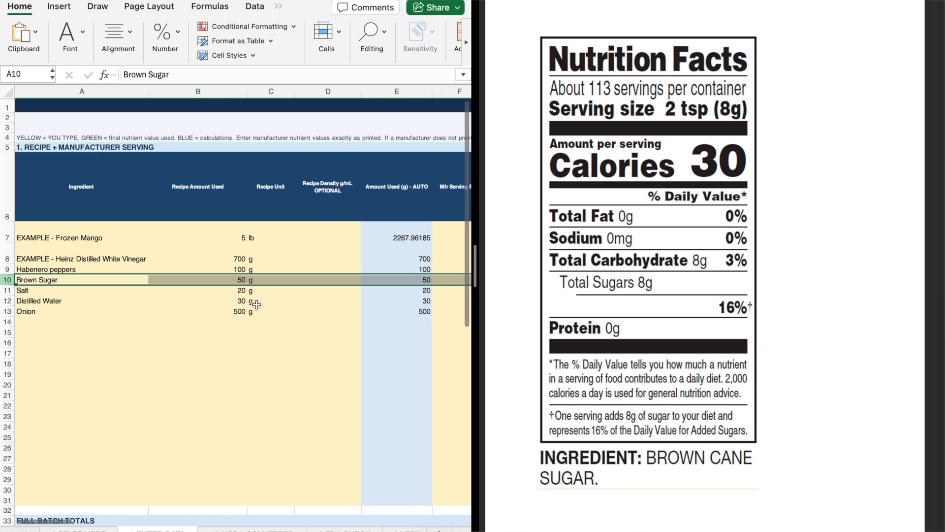
pyautogui.scroll(-6, 256, 305)
pyautogui.scroll(5, 257, 305)
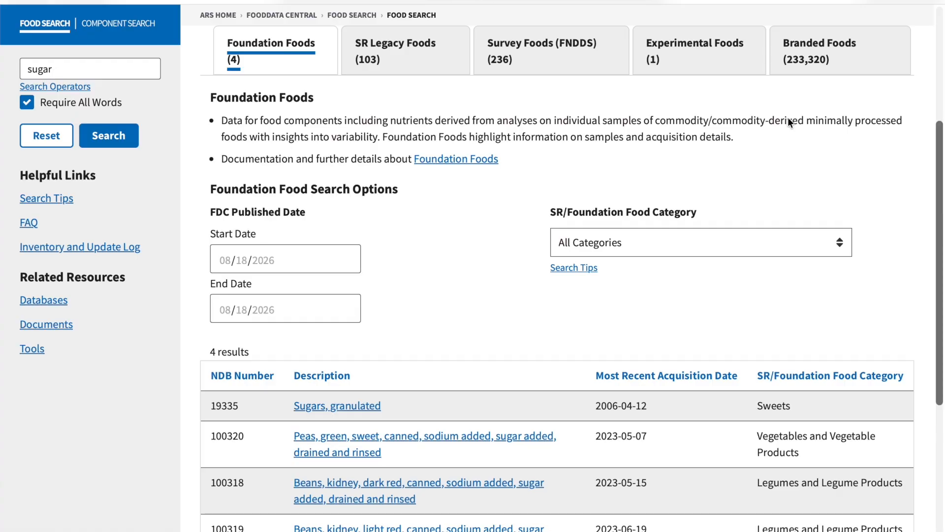
# Open the "Sugars, granulated" entry from the Foundation Foods results and examine its nutrient amounts per 100 g.
pyautogui.scroll(-3, 461, 312)
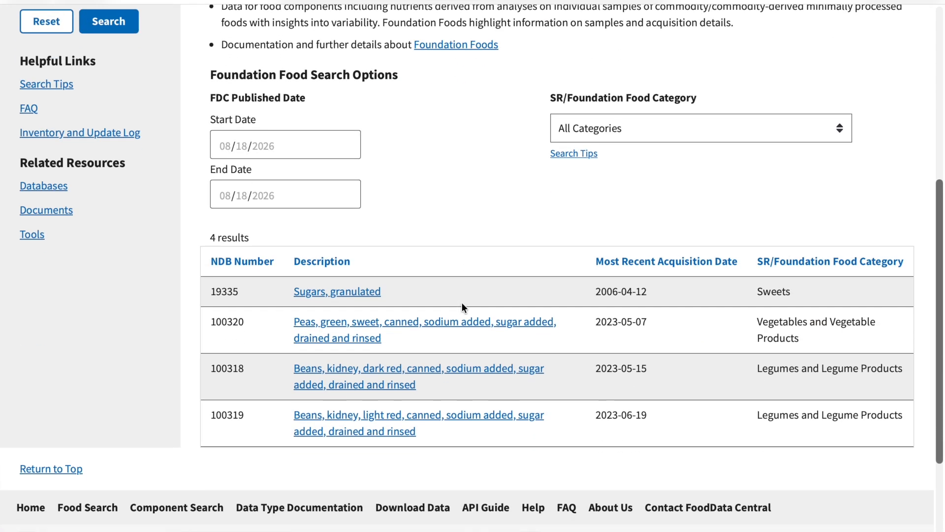
pyautogui.click(349, 293)
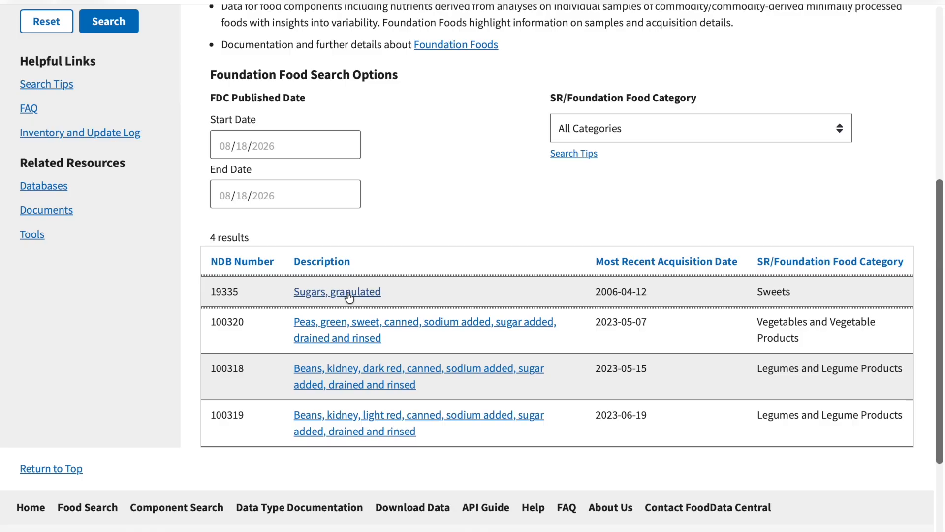
pyautogui.scroll(-2, 354, 273)
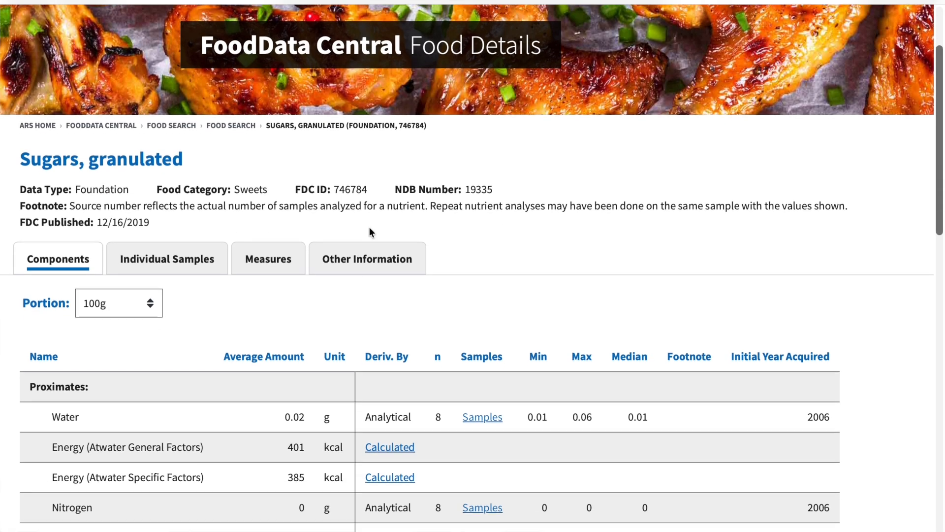
pyautogui.scroll(-5, 369, 229)
pyautogui.scroll(3, 371, 231)
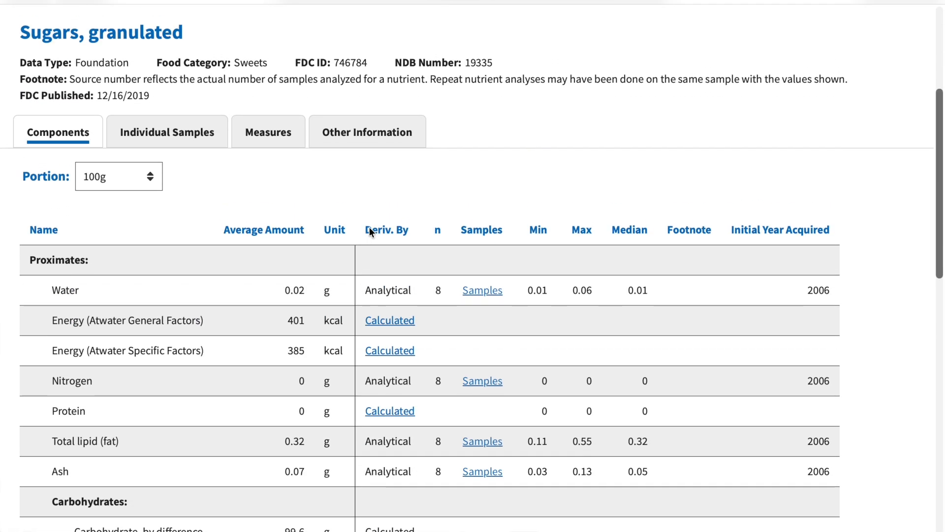
pyautogui.scroll(-6, 368, 228)
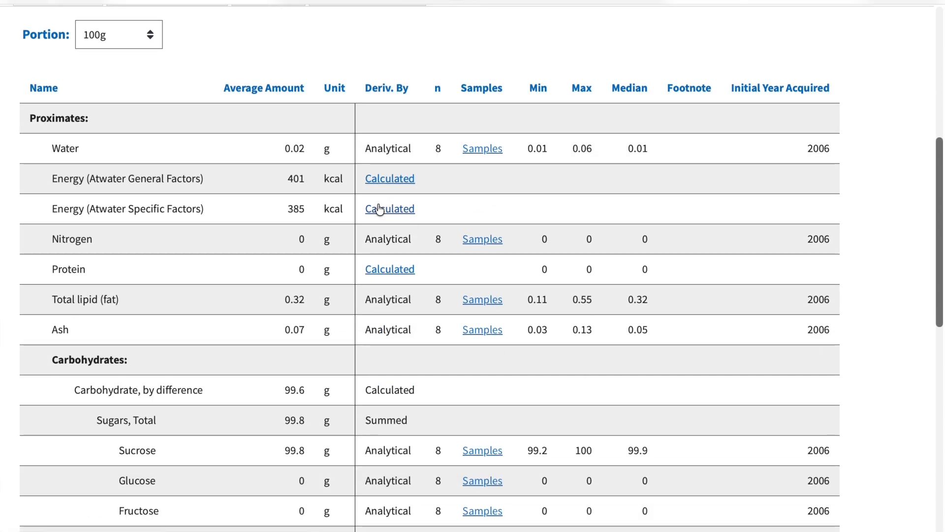
pyautogui.scroll(-2, 380, 190)
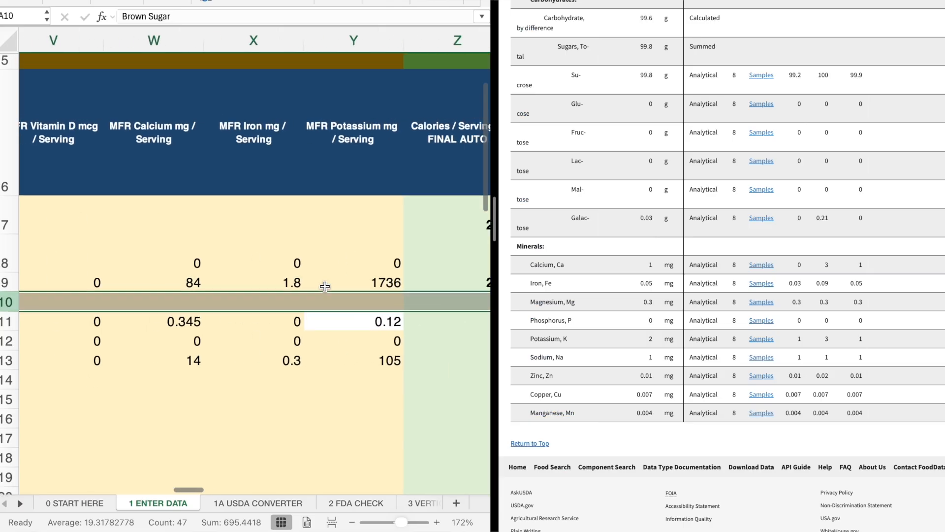
# On the 1A USDA CONVERTER sheet, clear the existing USDA per-100 g values in the Brown Sugar row, starting with protein.
pyautogui.hscroll(2, 322, 296)
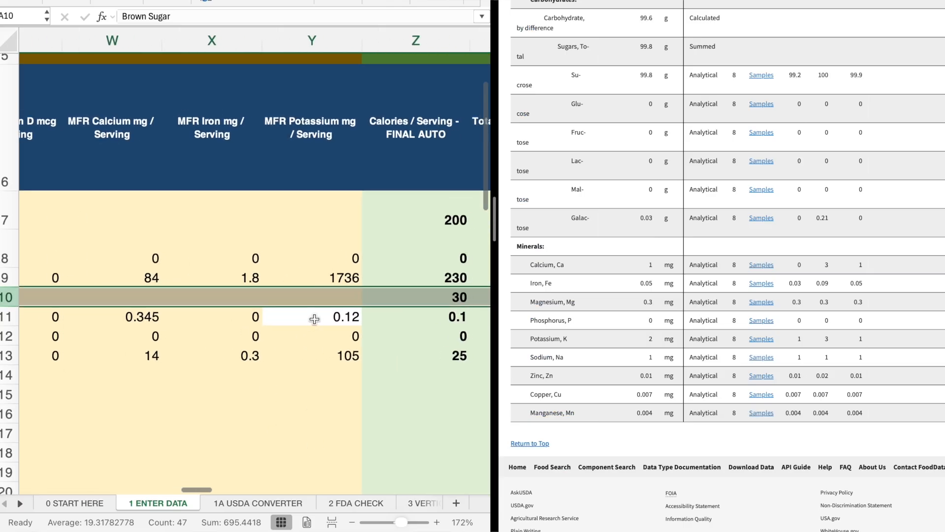
pyautogui.hscroll(3, 312, 318)
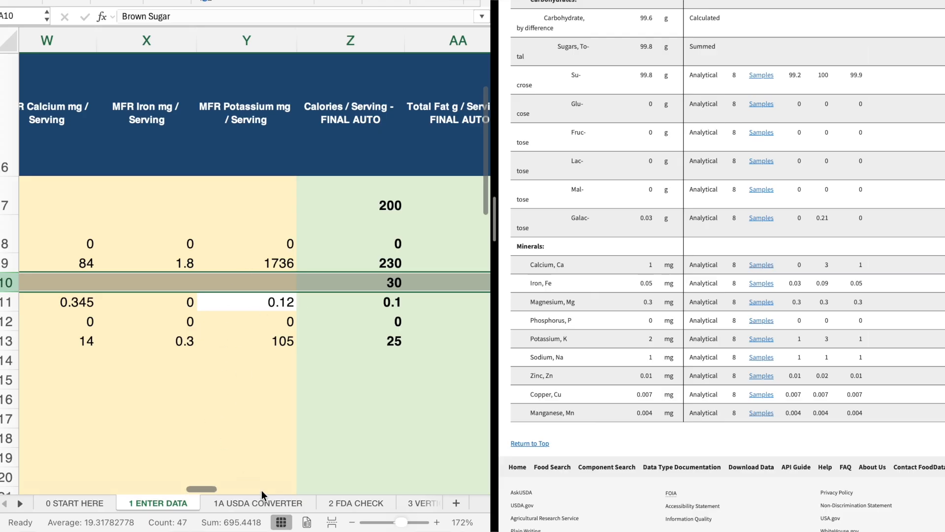
pyautogui.click(238, 502)
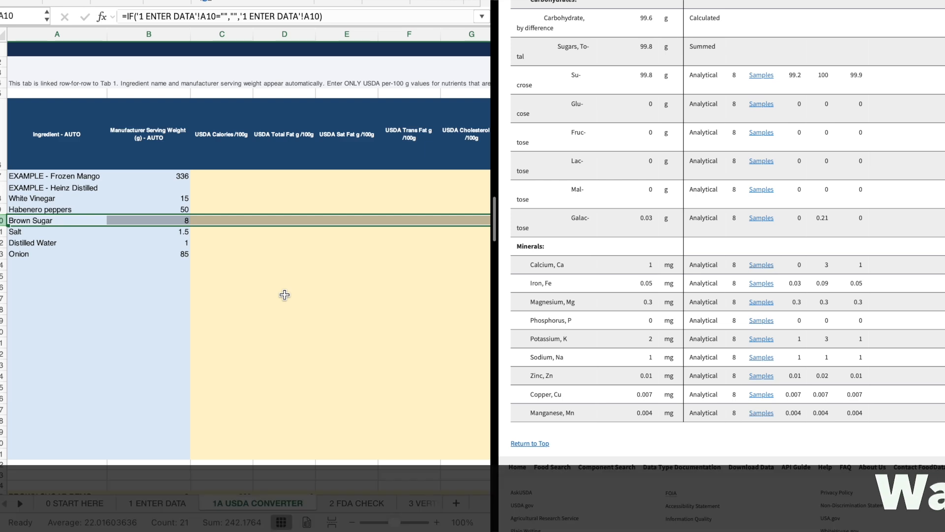
pyautogui.hscroll(10, 285, 294)
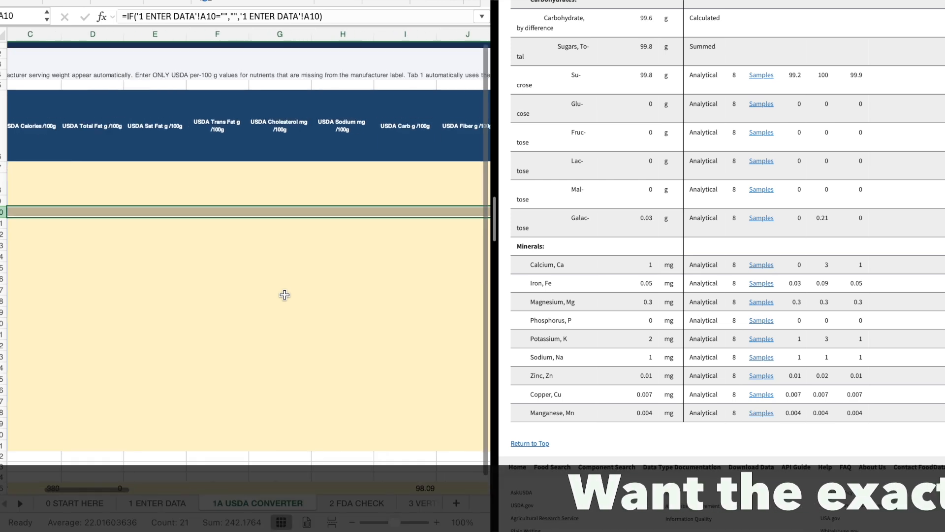
pyautogui.hscroll(-2, 284, 294)
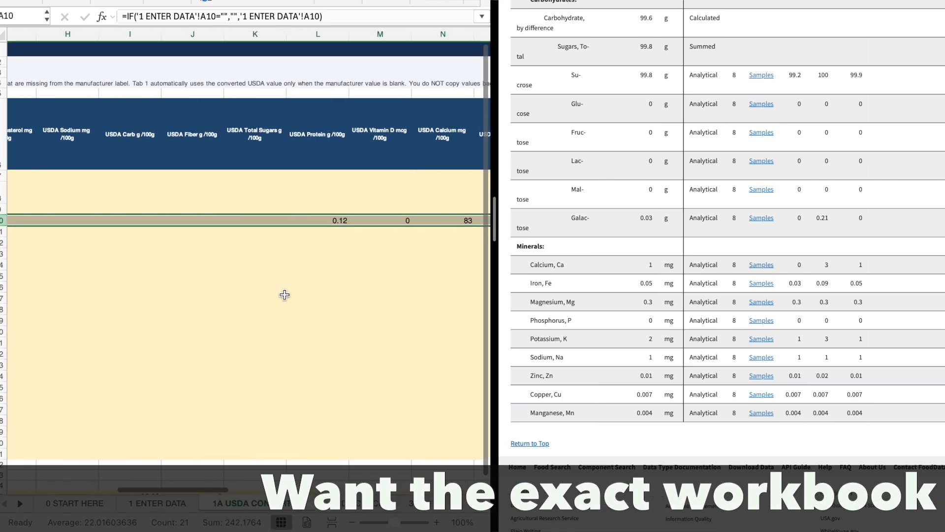
pyautogui.click(338, 216)
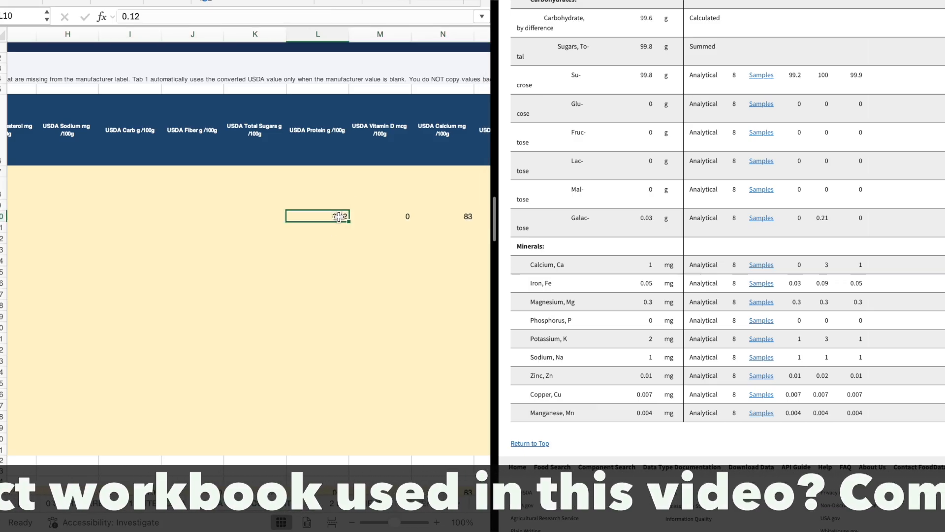
pyautogui.press('BackSpace')
pyautogui.click(408, 214)
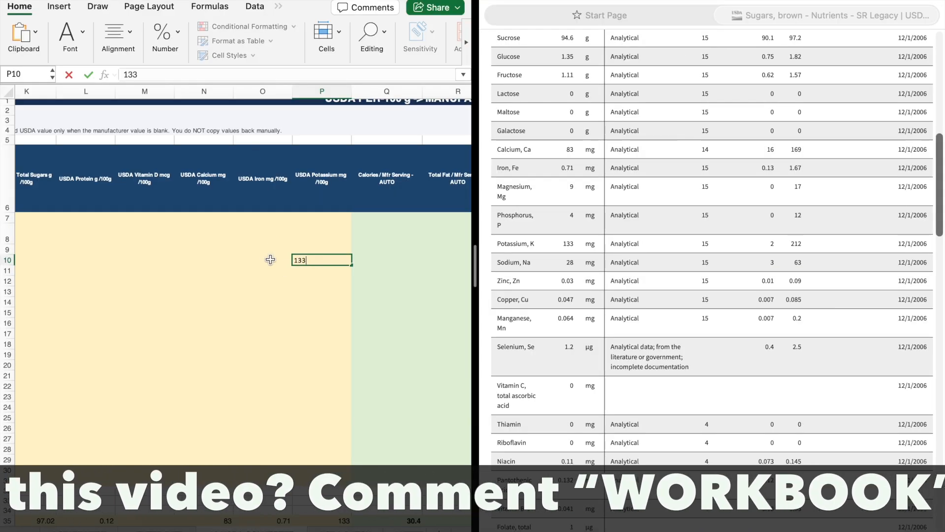
# Enter Brown Sugar's USDA per-100 g values of 133 mg potassium and 0.71 mg iron from the "Sugars, brown" nutrient table.
pyautogui.click(270, 260)
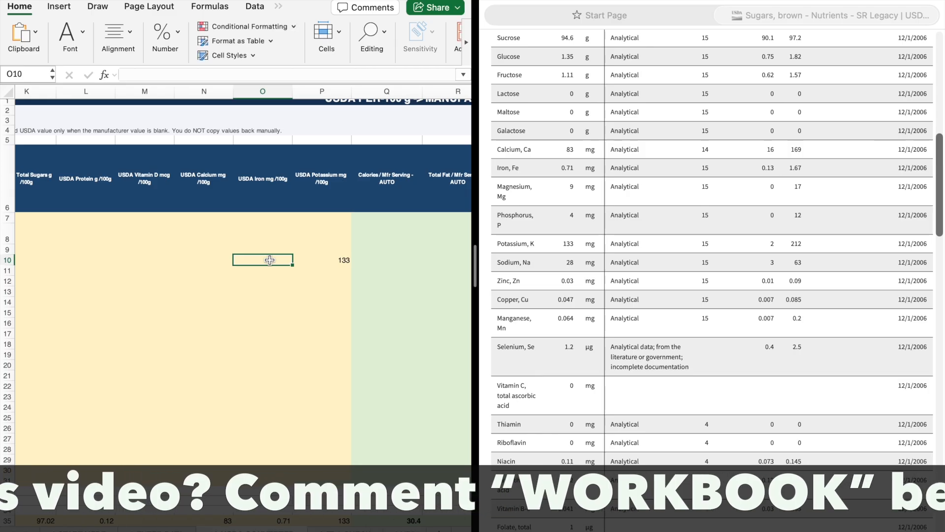
pyautogui.scroll(-15, 547, 359)
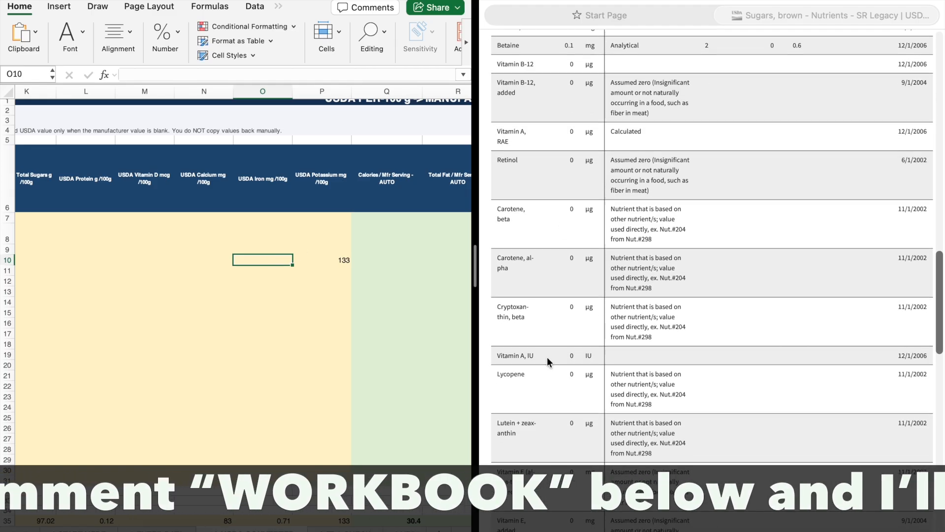
pyautogui.scroll(10, 547, 357)
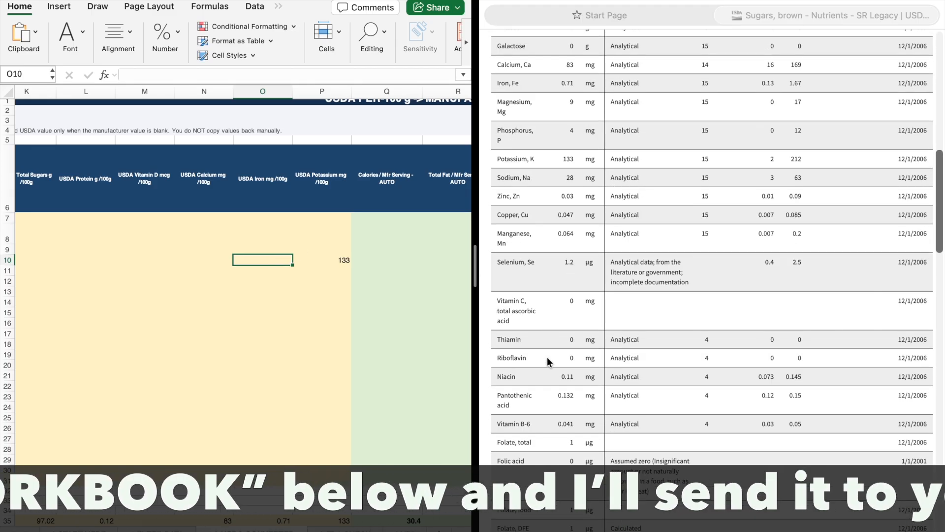
pyautogui.scroll(5, 548, 357)
pyautogui.scroll(-5, 548, 356)
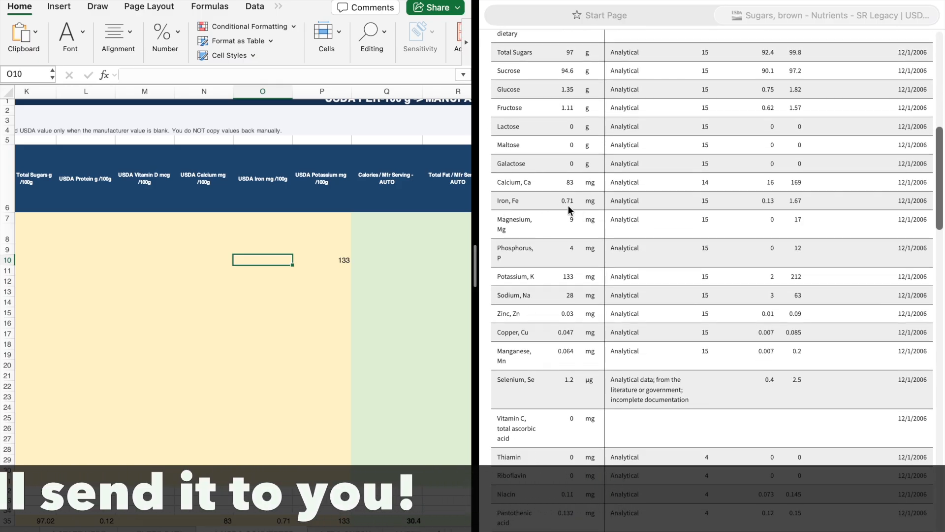
pyautogui.write('0.72')
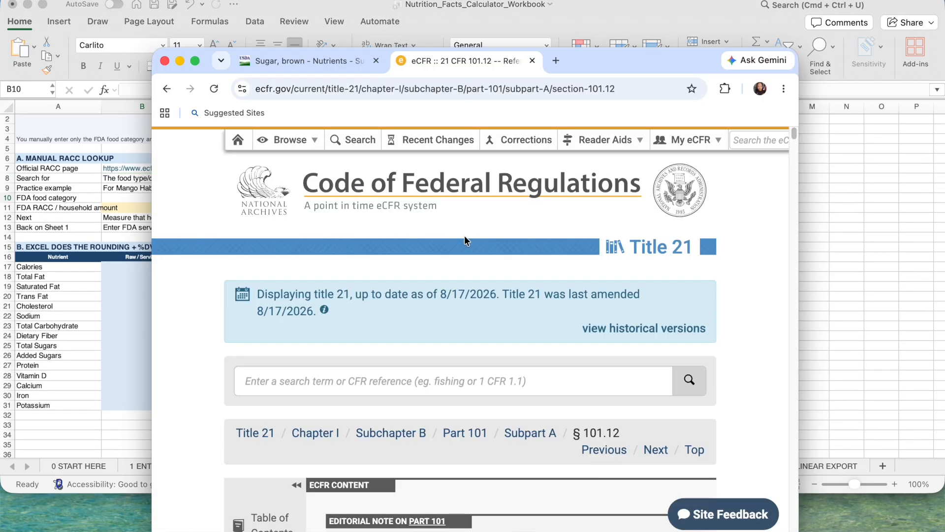
# Enlarge the eCFR browser window, search 21 CFR 101.12 for "hot sauce" and open the matching § 101.12 reference amounts section.
pyautogui.click(195, 61)
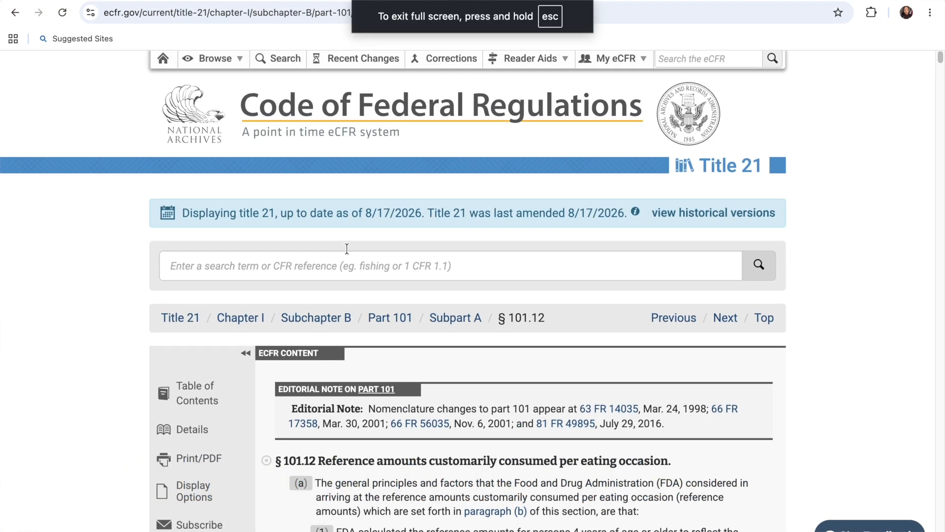
pyautogui.click(339, 270)
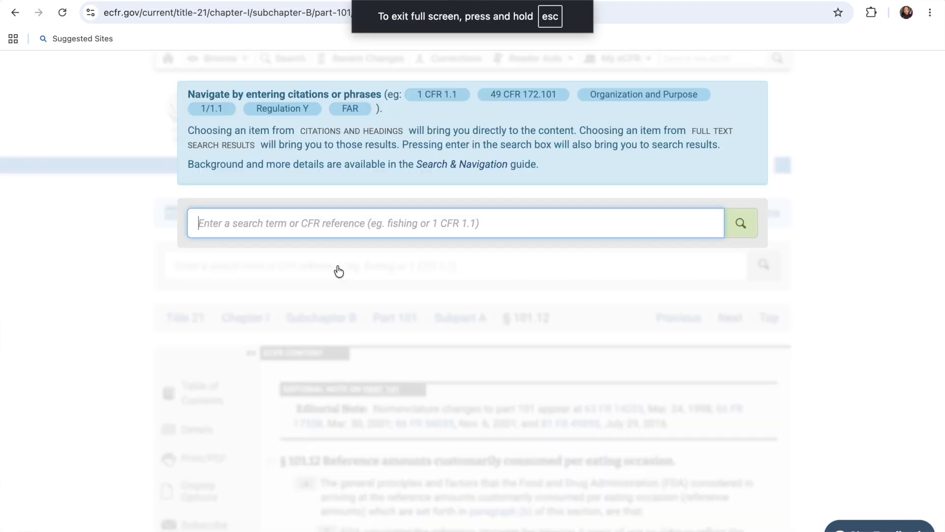
pyautogui.write('hot sauce')
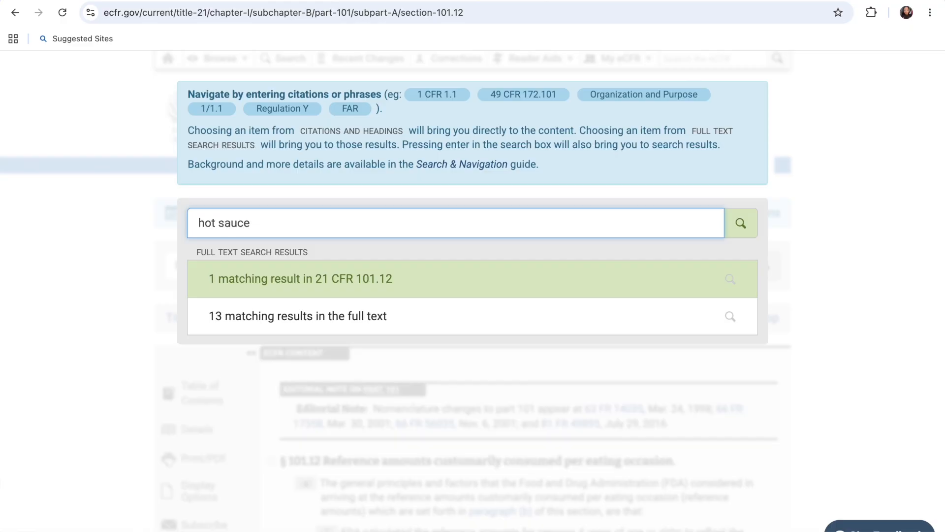
pyautogui.hotkey('alt', 'BackSpace')
pyautogui.write('sauce')
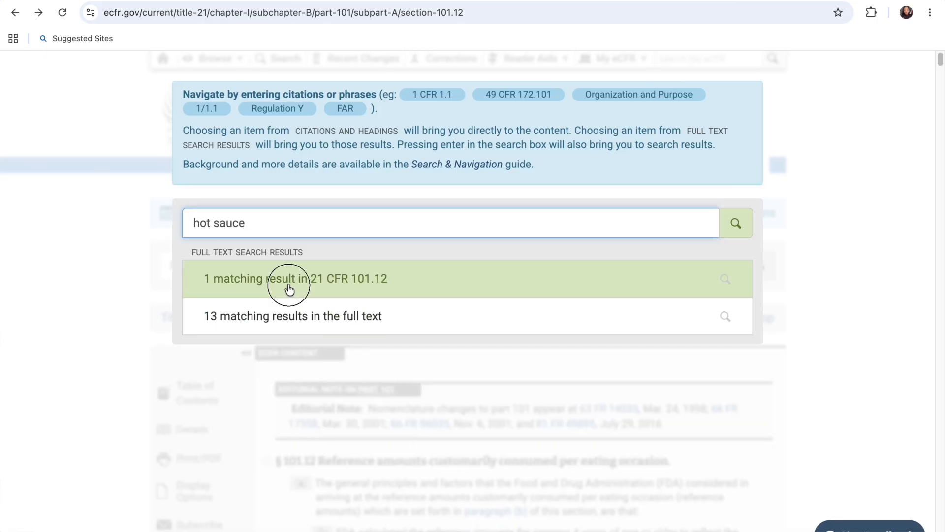
pyautogui.click(289, 279)
pyautogui.scroll(-6, 332, 338)
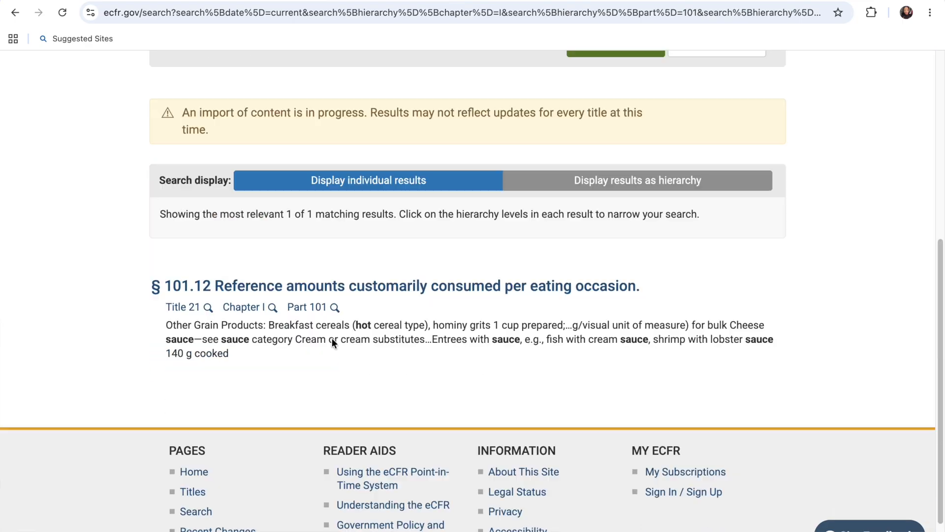
pyautogui.scroll(-2, 332, 337)
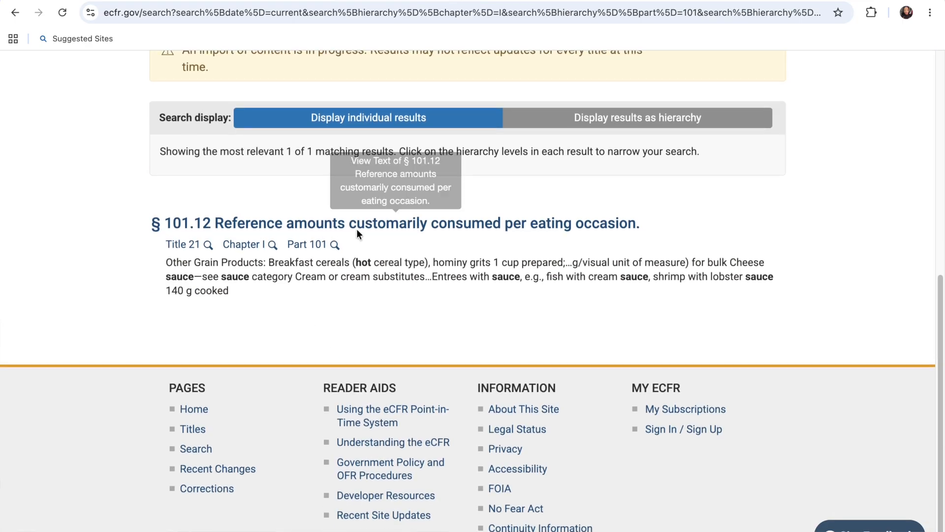
pyautogui.click(417, 223)
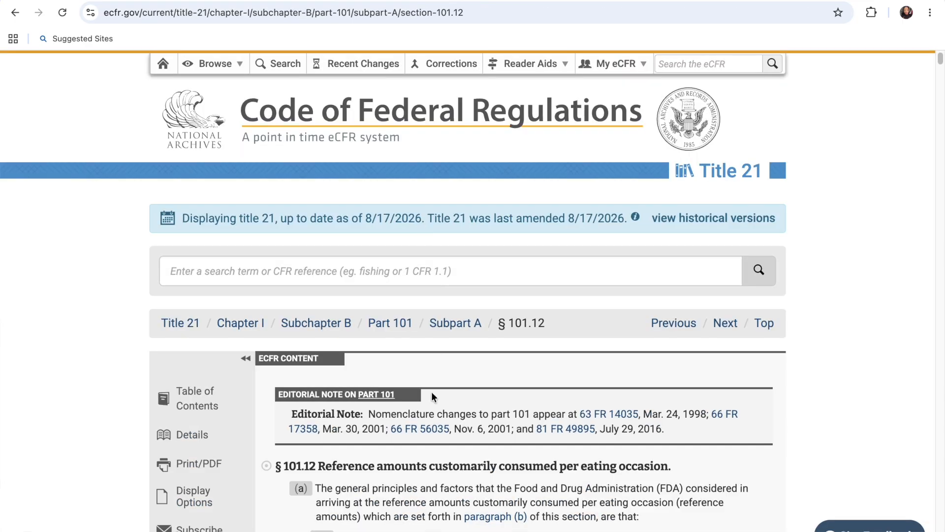
# Find "hot sauce" within § 101.12 and highlight its "Minor condiments" category and 1 tsp reference amount.
pyautogui.scroll(-8, 431, 391)
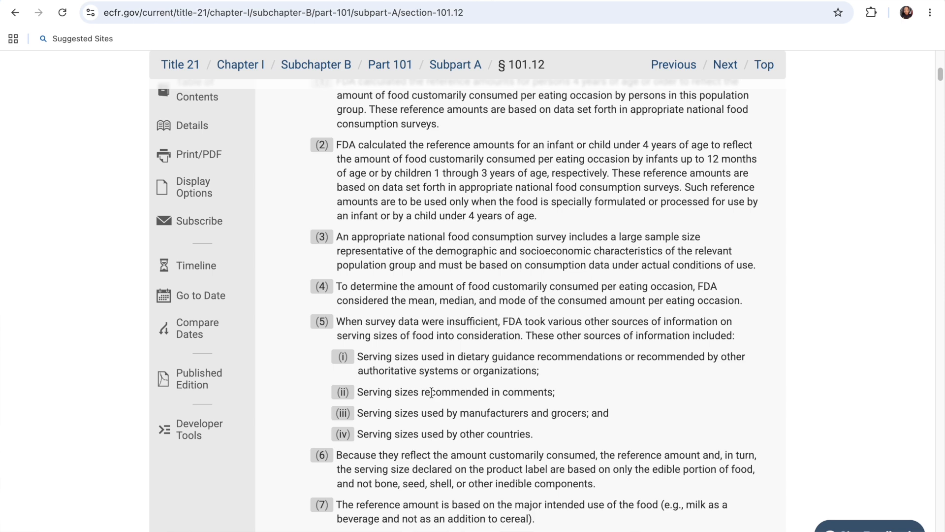
pyautogui.hotkey('ctrl', 'f')
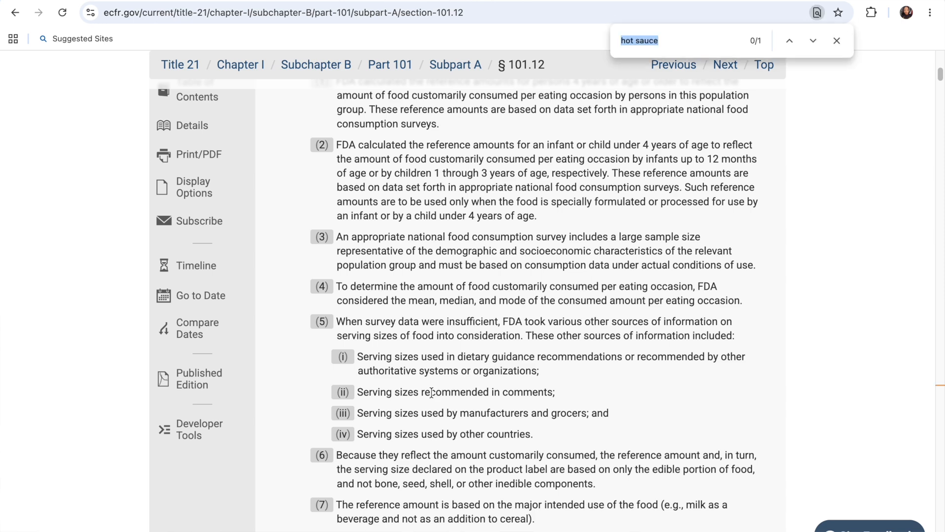
pyautogui.press('Return')
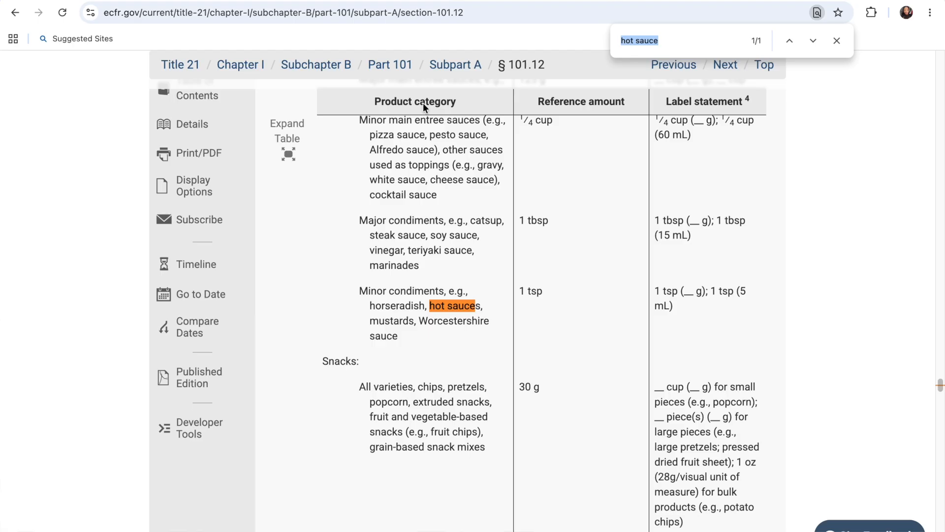
pyautogui.moveTo(446, 293); pyautogui.dragTo(353, 293)
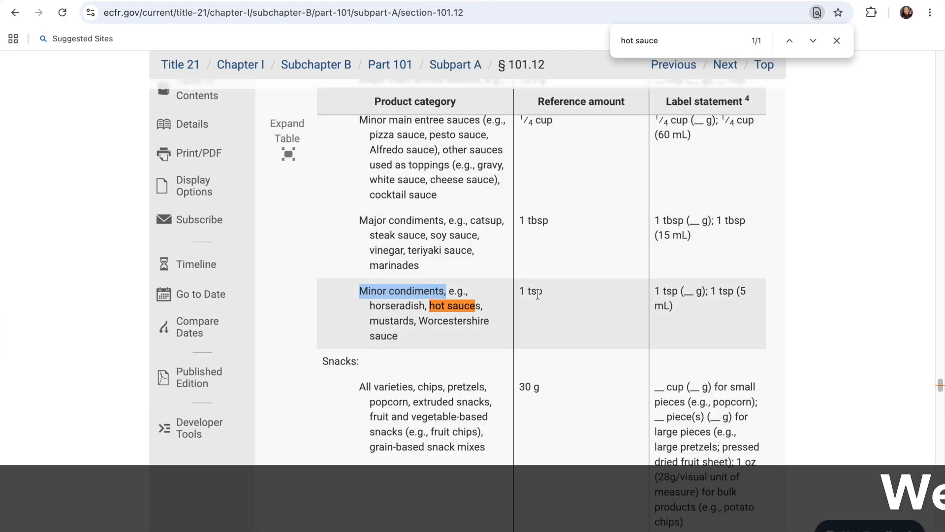
pyautogui.moveTo(553, 296); pyautogui.dragTo(518, 293)
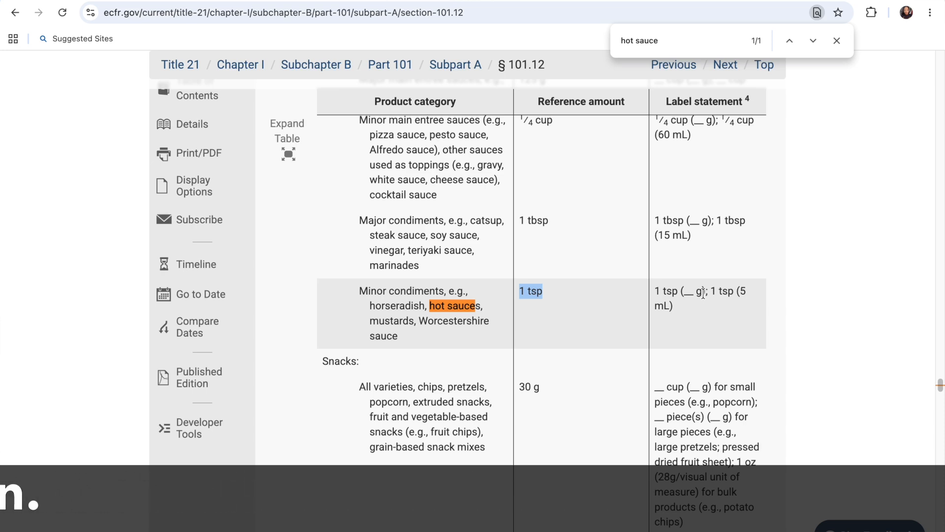
# Switch back to the workbook's 2 FDA CHECK sheet and enter Minor condiments as FDA food category and 1 tsp as RACC / household amount.
pyautogui.press('super+Tab')
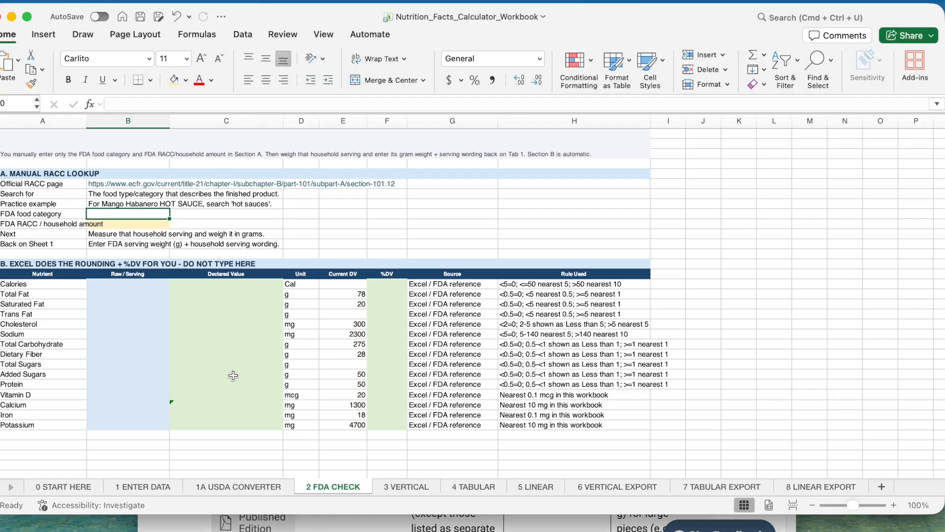
pyautogui.scroll(3, 225, 374)
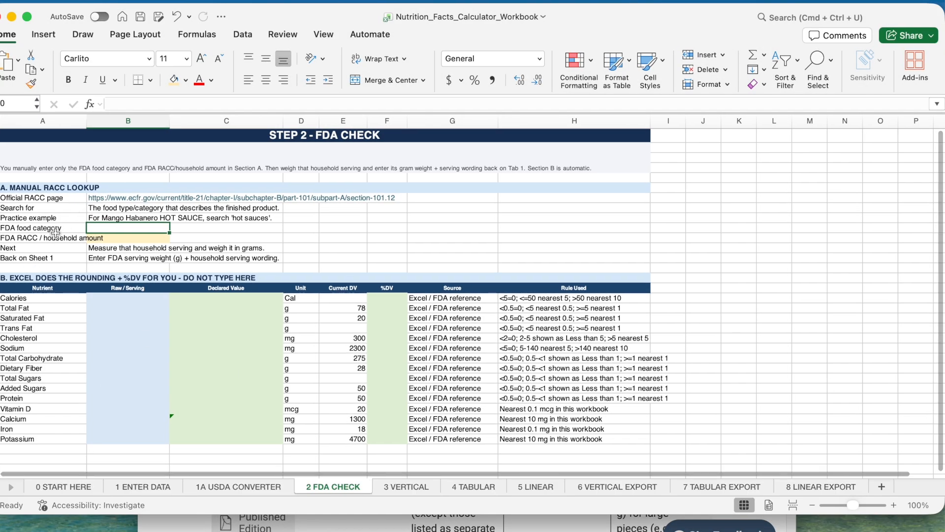
pyautogui.click(111, 227)
pyautogui.write('Minor condiments')
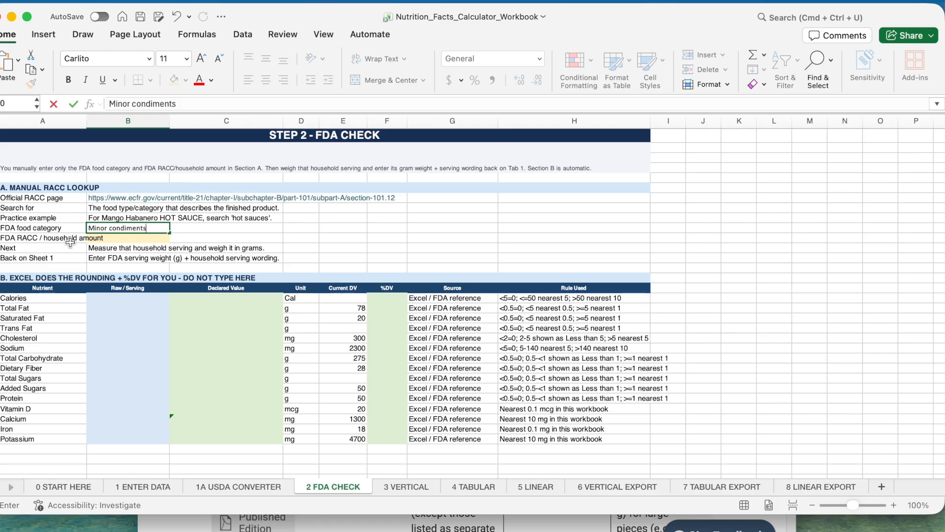
pyautogui.press('Return')
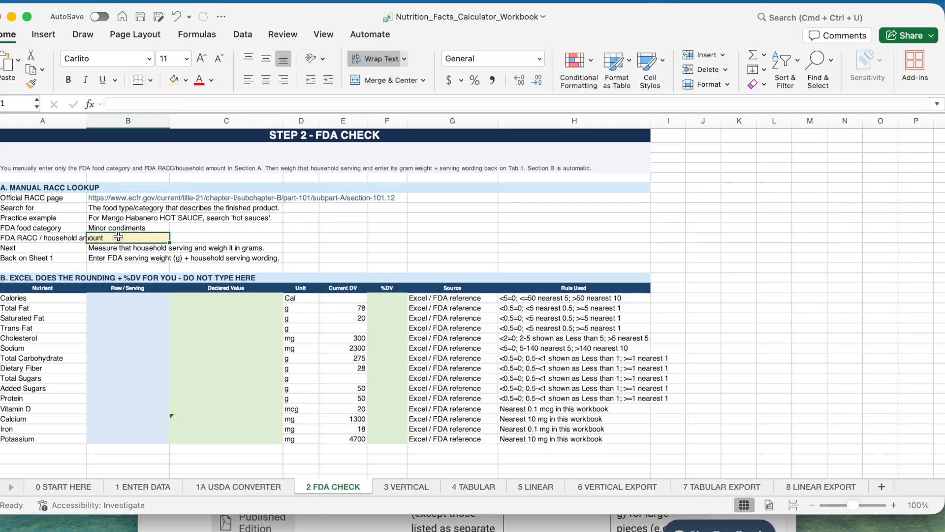
pyautogui.write('1 t')
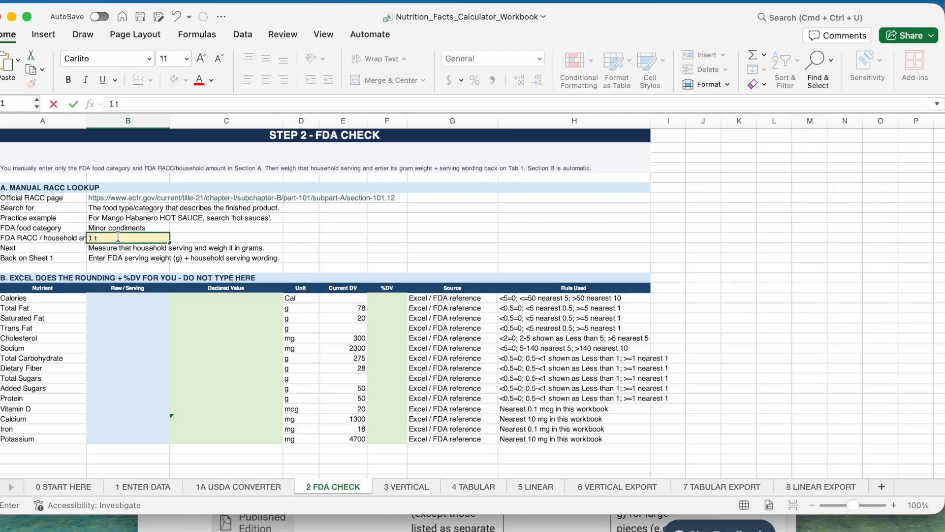
pyautogui.write('sp')
pyautogui.press('Return')
pyautogui.press('Return')
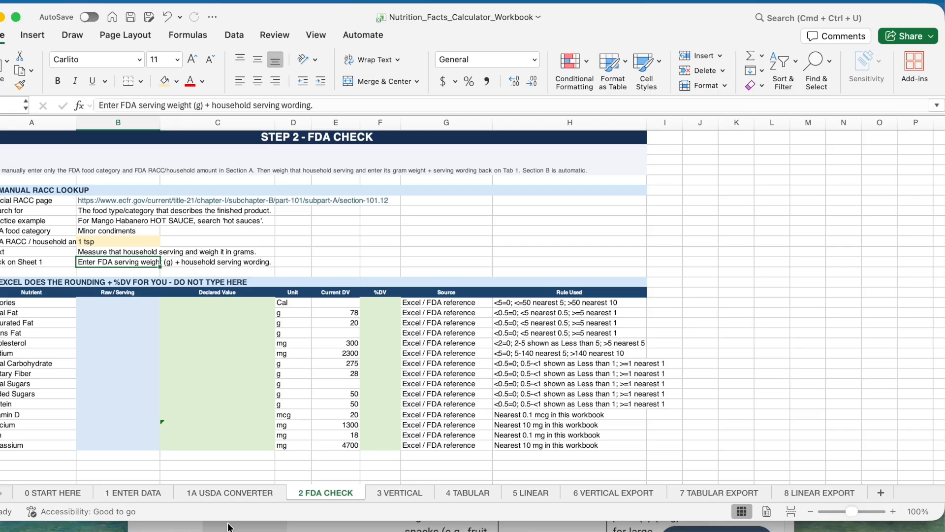
# On the 1 ENTER DATA sheet, enter a finished batch weight of 4000 g, FDA serving weight of 17 g and household serving wording 1tsp.
pyautogui.click(121, 494)
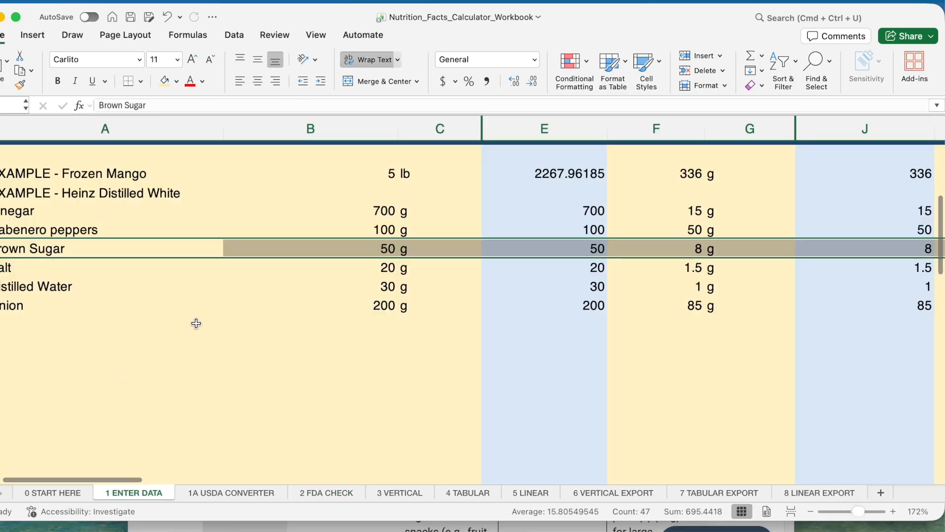
pyautogui.scroll(-10, 196, 323)
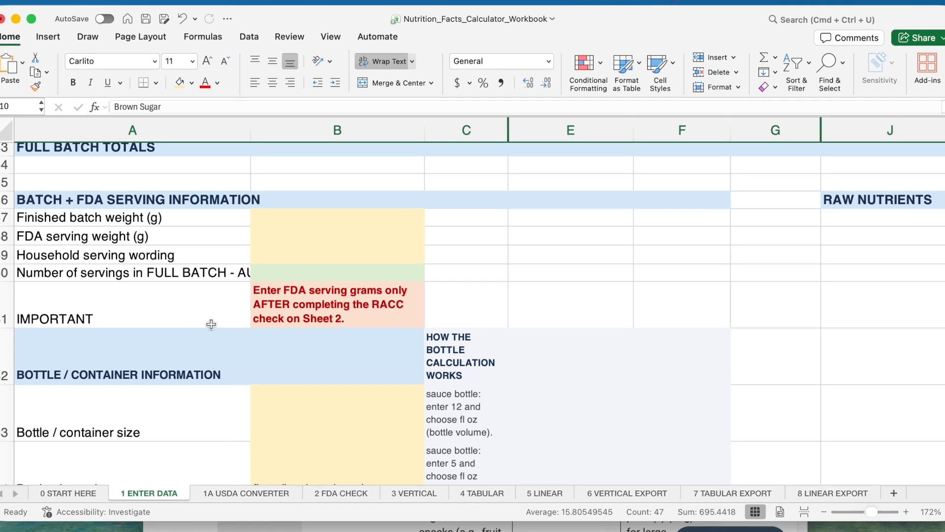
pyautogui.click(293, 220)
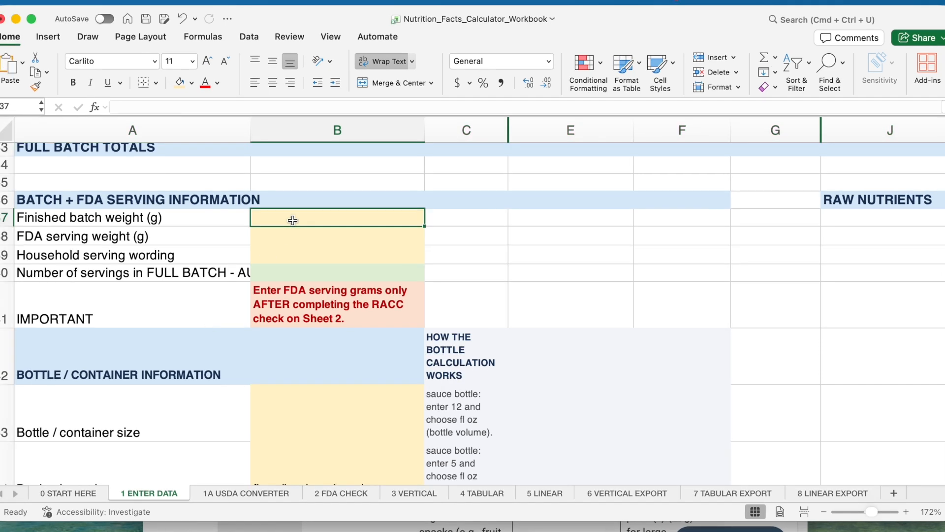
pyautogui.write('4000')
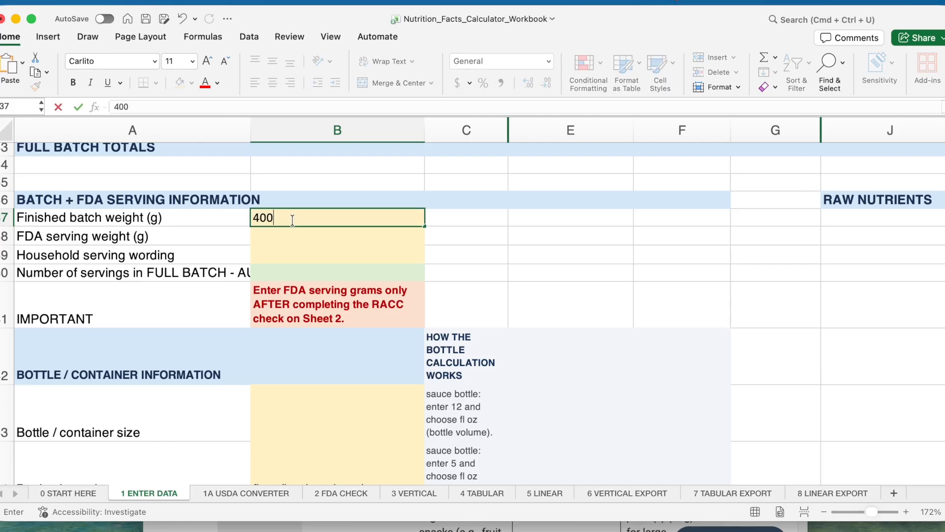
pyautogui.click(291, 237)
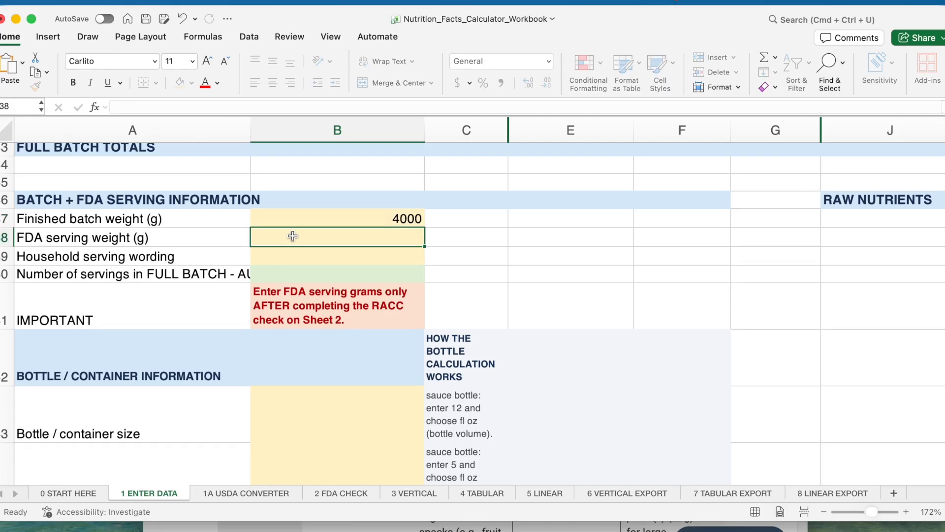
pyautogui.write('17')
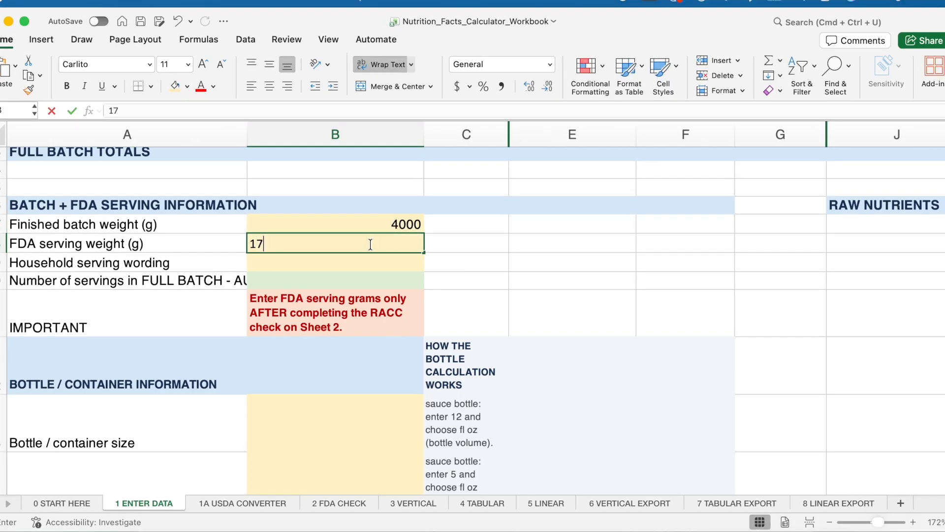
pyautogui.click(331, 260)
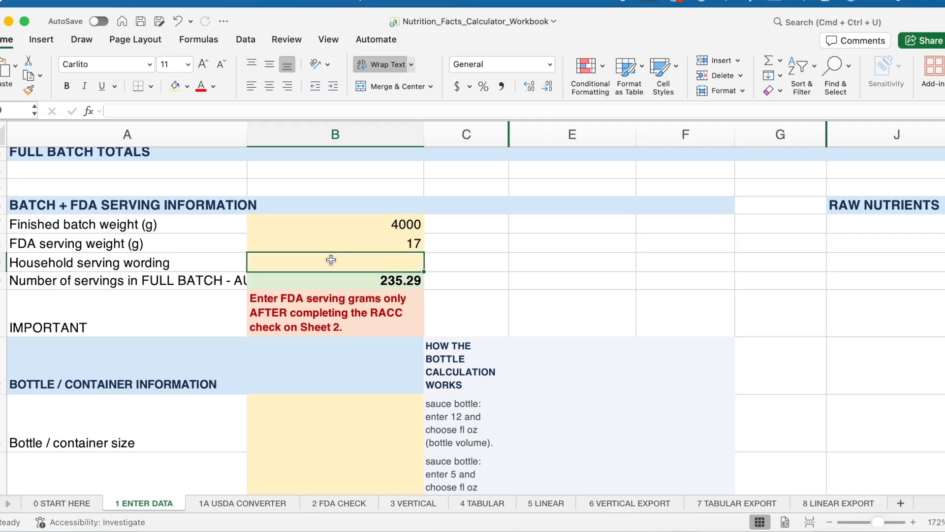
pyautogui.write('1')
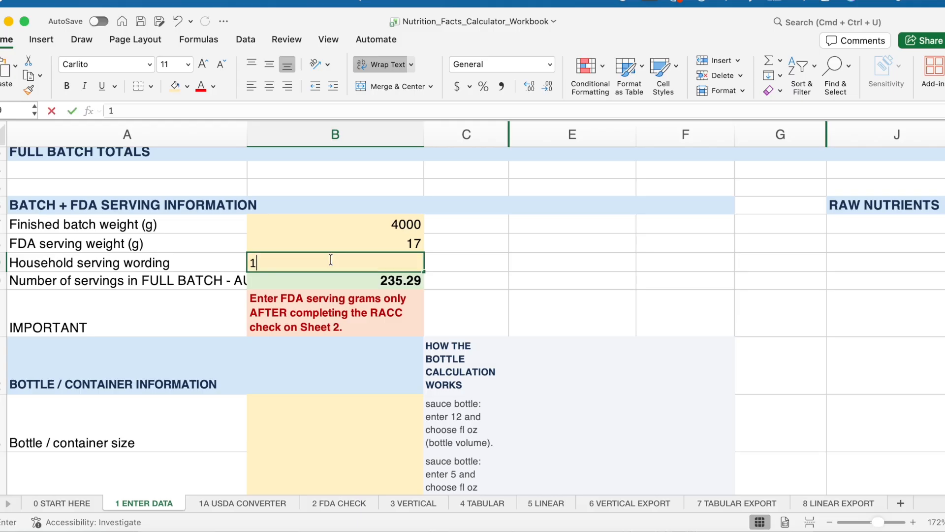
pyautogui.write('tsp')
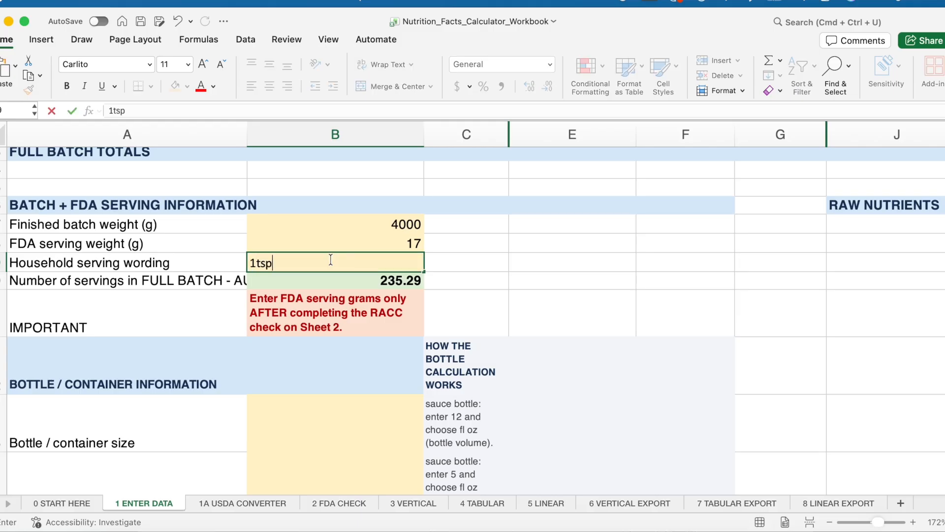
pyautogui.click(375, 313)
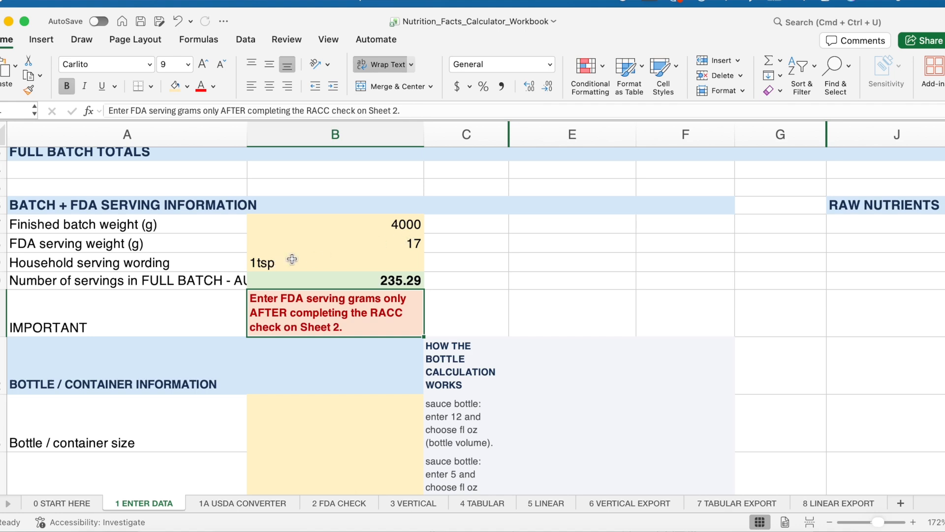
# Review the number of servings in the full batch and the bottle / container information below it.
pyautogui.scroll(-4, 287, 262)
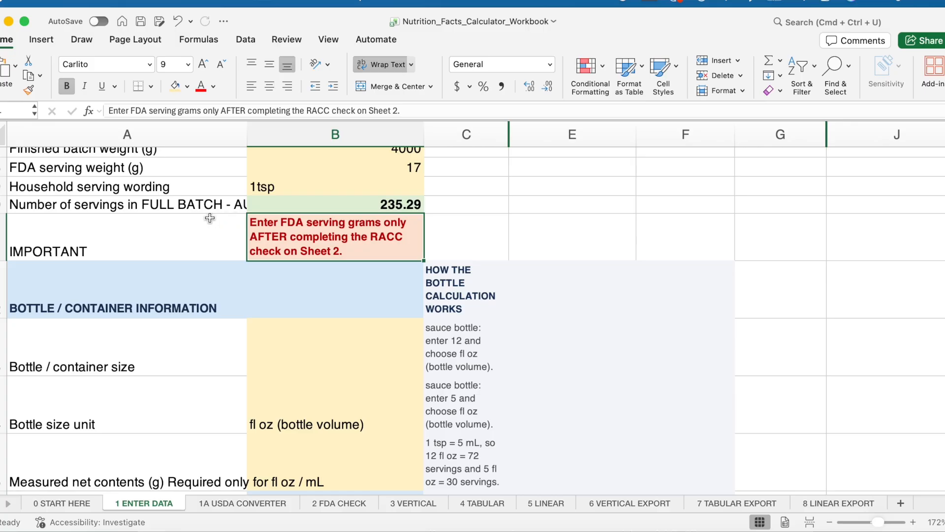
pyautogui.click(181, 217)
pyautogui.click(181, 203)
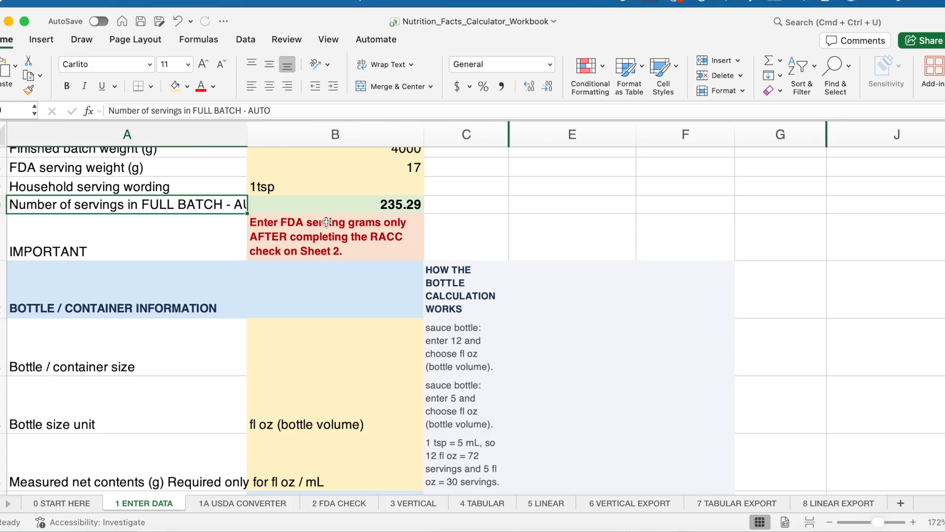
pyautogui.scroll(3, 327, 222)
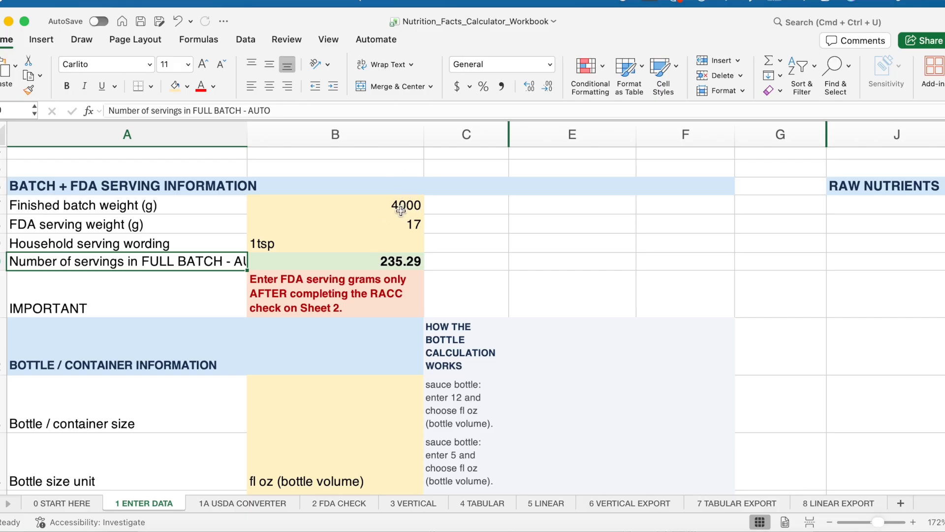
pyautogui.scroll(-3, 390, 226)
pyautogui.scroll(-2, 391, 227)
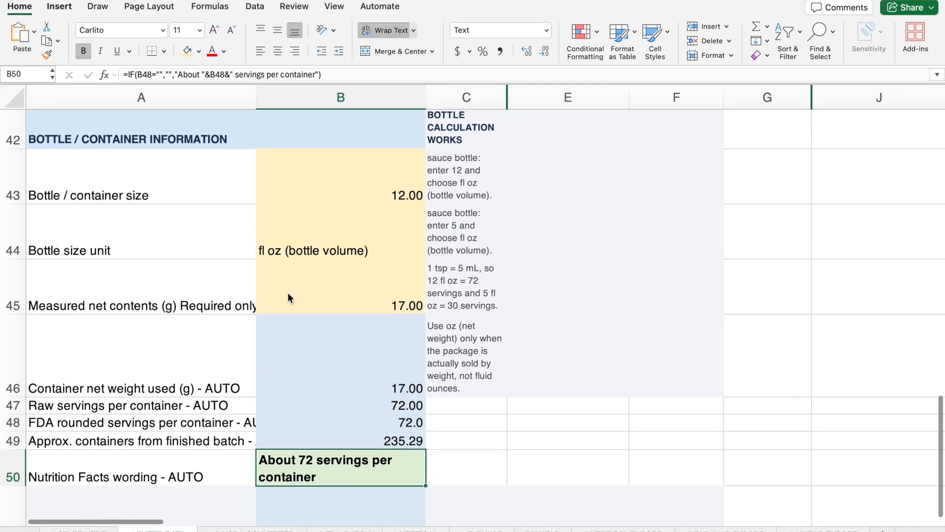
pyautogui.scroll(1, 289, 296)
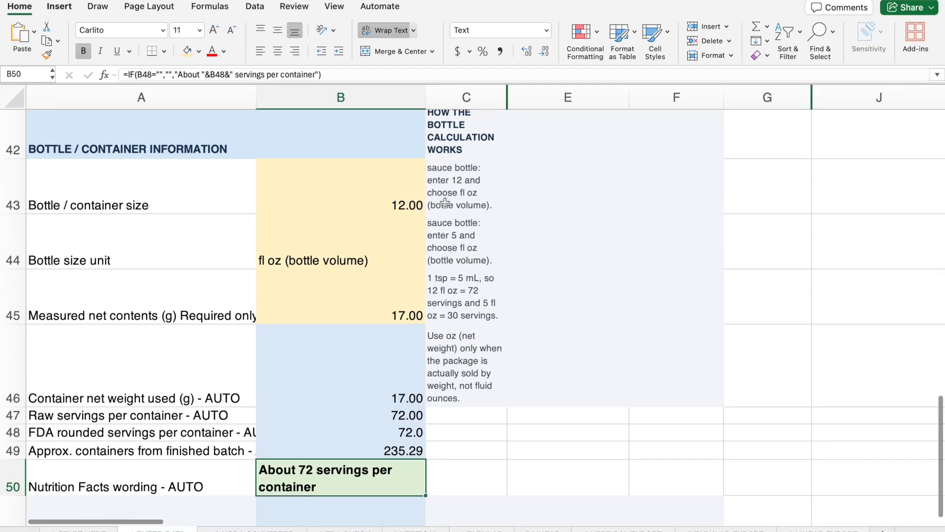
# Set the bottle size unit to fl oz (bottle volume) and check the row with raw servings per container.
pyautogui.click(412, 203)
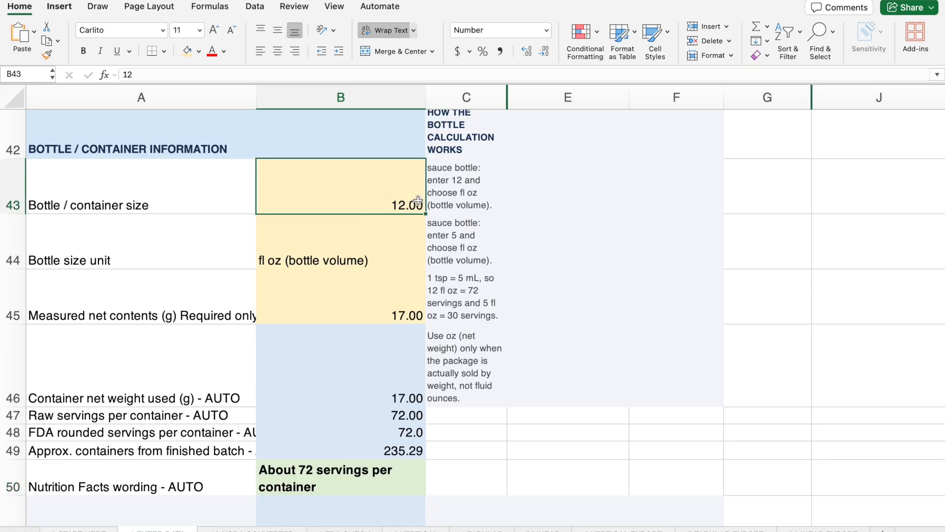
pyautogui.click(392, 253)
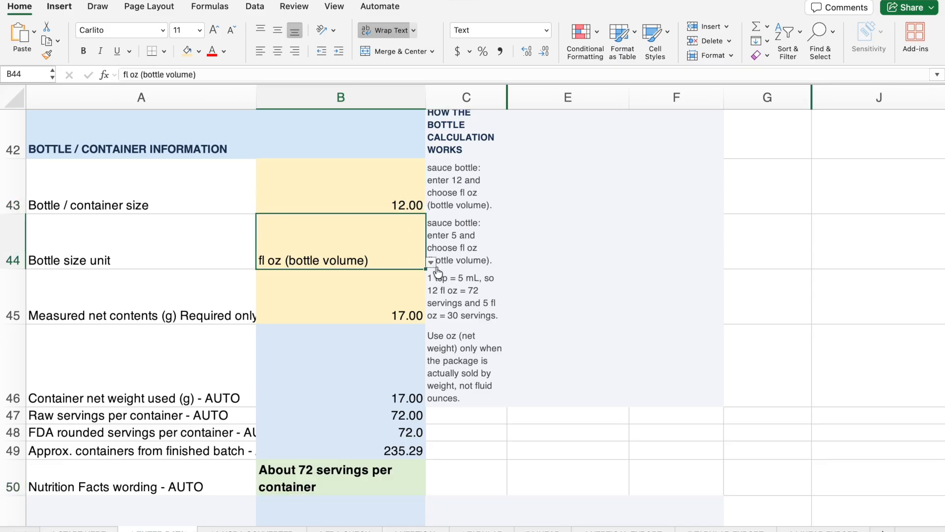
pyautogui.click(431, 263)
pyautogui.click(312, 278)
pyautogui.click(402, 313)
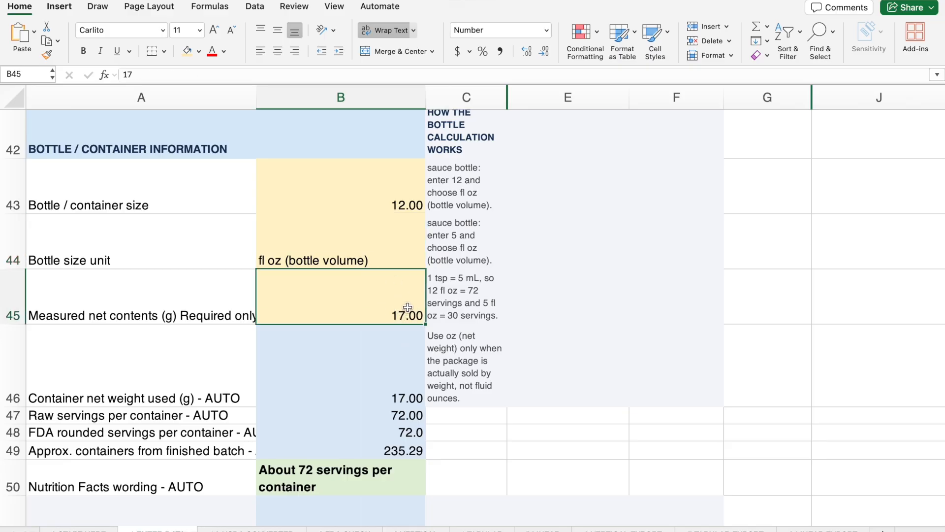
pyautogui.scroll(-3, 408, 308)
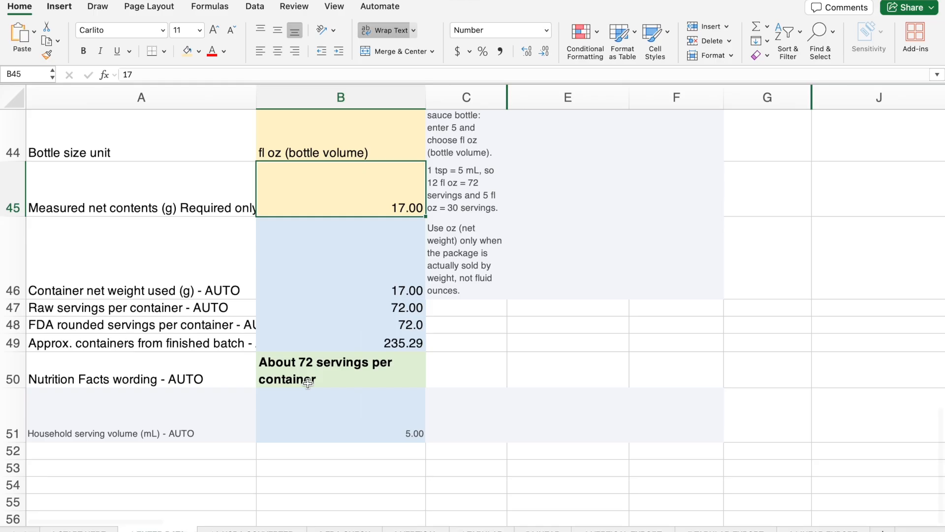
pyautogui.scroll(-1, 308, 383)
pyautogui.click(14, 285)
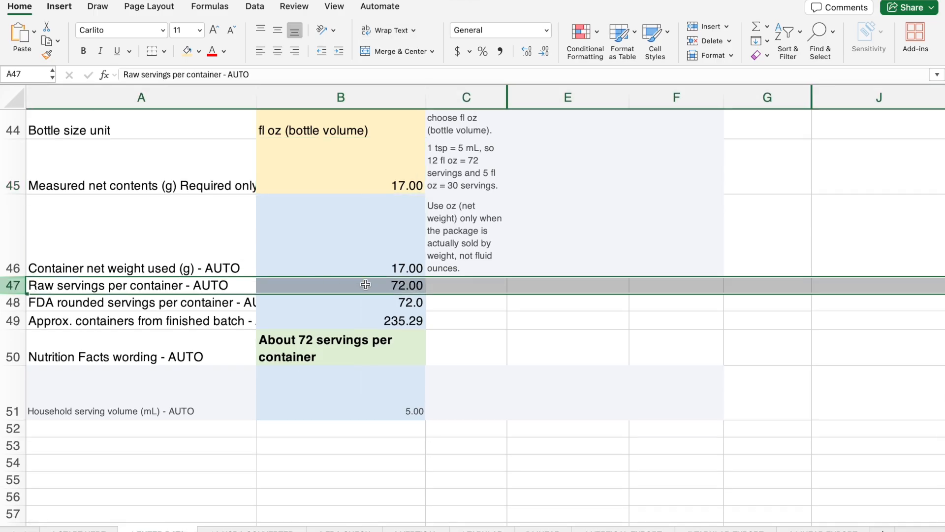
# Try a bottle / container size of 5 fl oz and check the raw servings per container.
pyautogui.scroll(3, 365, 284)
pyautogui.click(387, 181)
pyautogui.write('5')
pyautogui.click(381, 273)
pyautogui.scroll(-2, 381, 273)
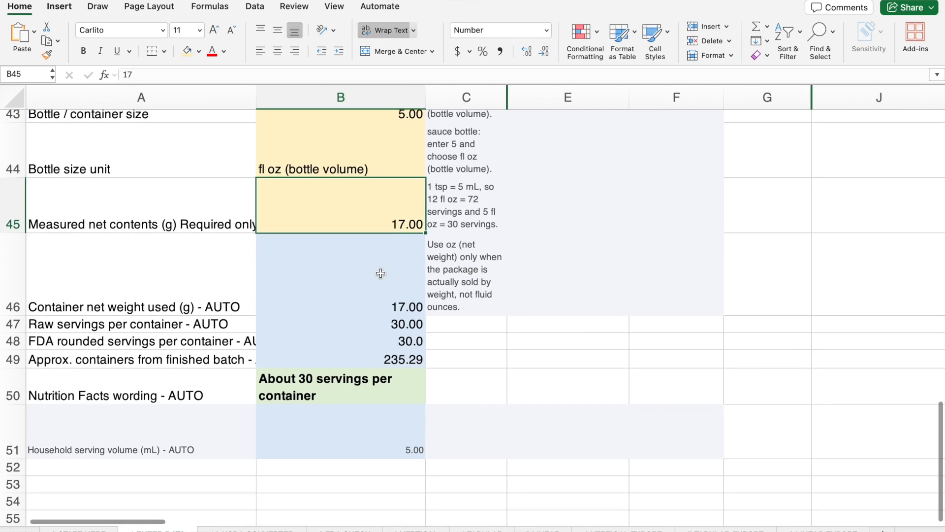
pyautogui.click(13, 320)
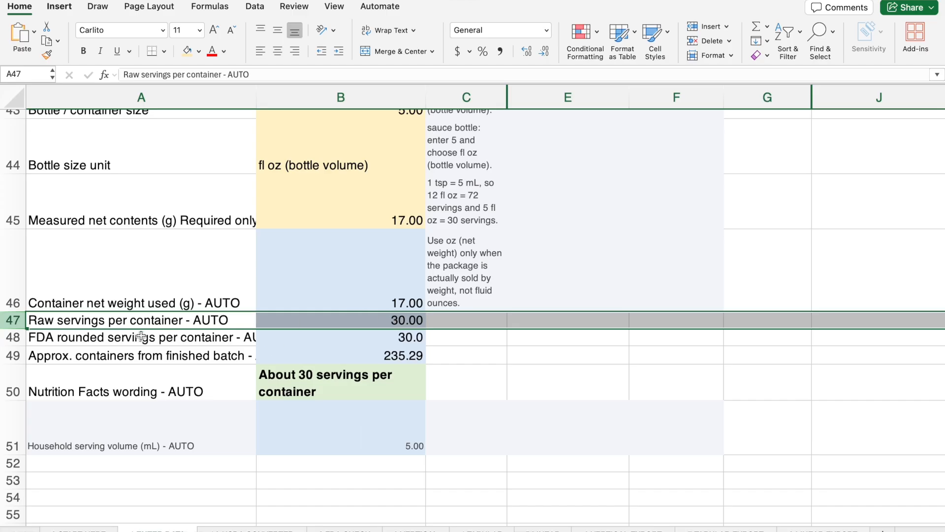
pyautogui.scroll(2, 288, 303)
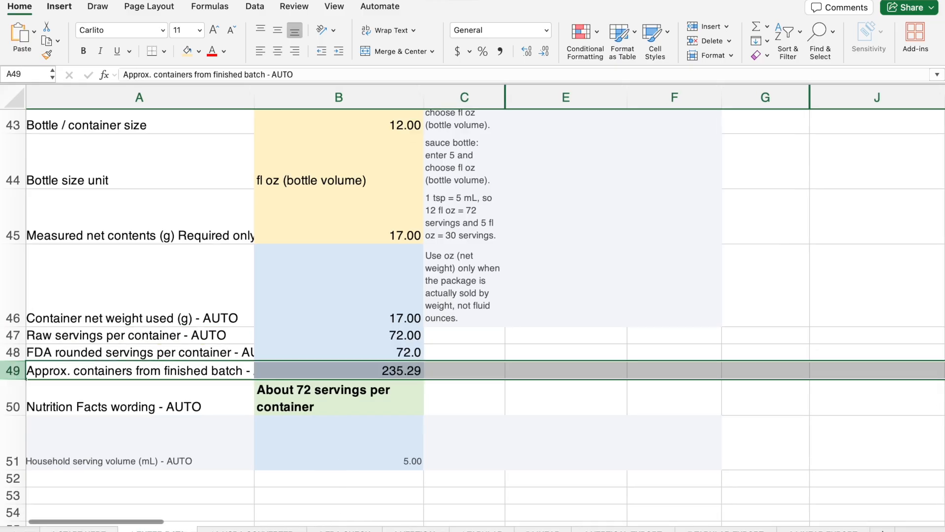
# Open the 3 VERTICAL sheet and examine the vertical Nutrition Facts label.
pyautogui.click(343, 528)
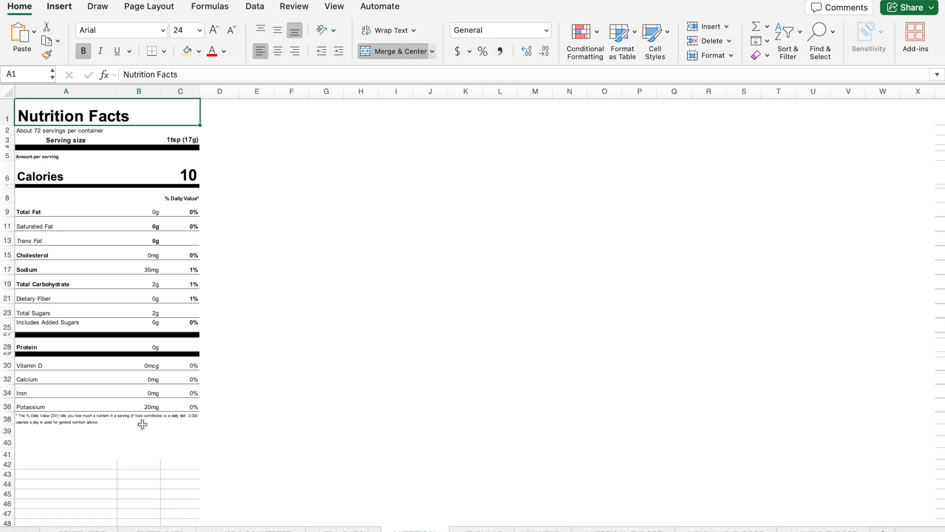
pyautogui.scroll(5, 142, 423)
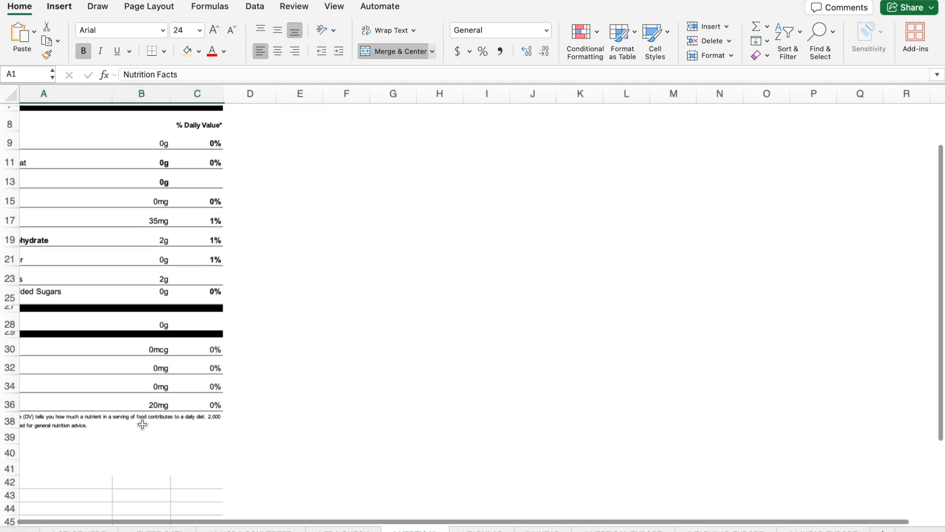
pyautogui.scroll(-5, 142, 423)
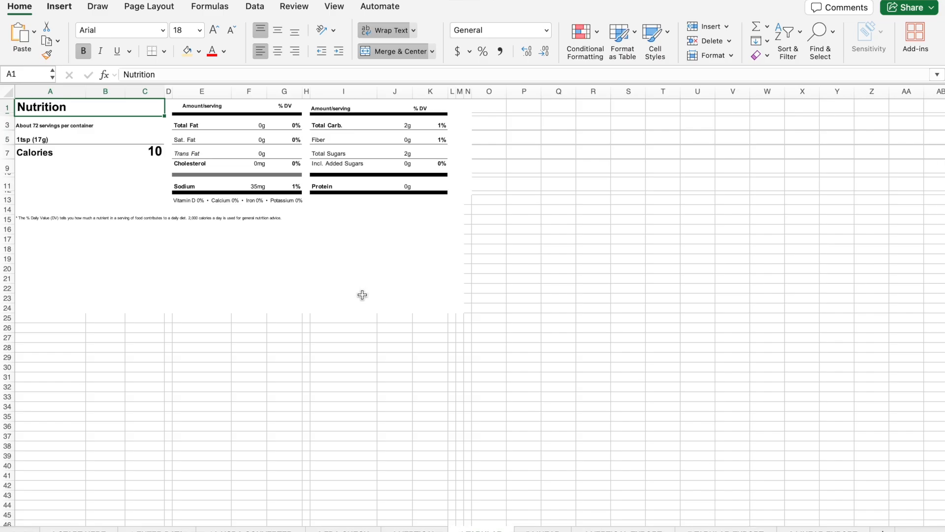
# Examine the tabular nutrition label on the 4 TABULAR sheet, including its nutrient columns and daily values.
pyautogui.scroll(3, 362, 294)
pyautogui.hscroll(-2, 363, 296)
pyautogui.scroll(1, 363, 296)
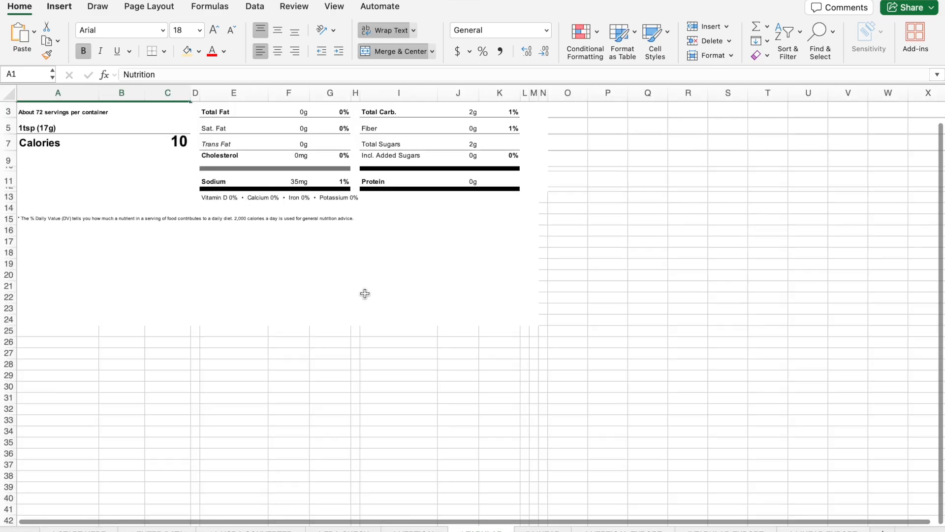
pyautogui.scroll(3, 368, 291)
pyautogui.scroll(3, 368, 290)
pyautogui.hscroll(-2, 368, 291)
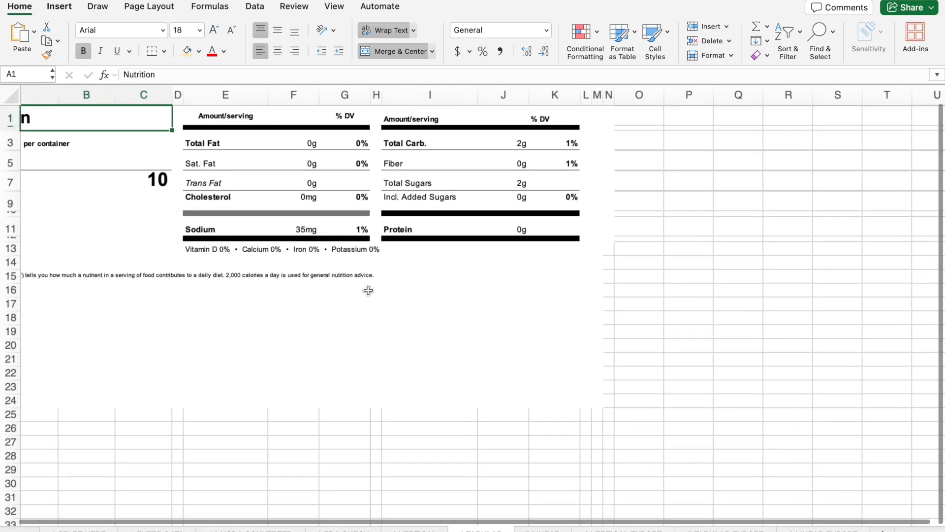
pyautogui.scroll(-3, 368, 291)
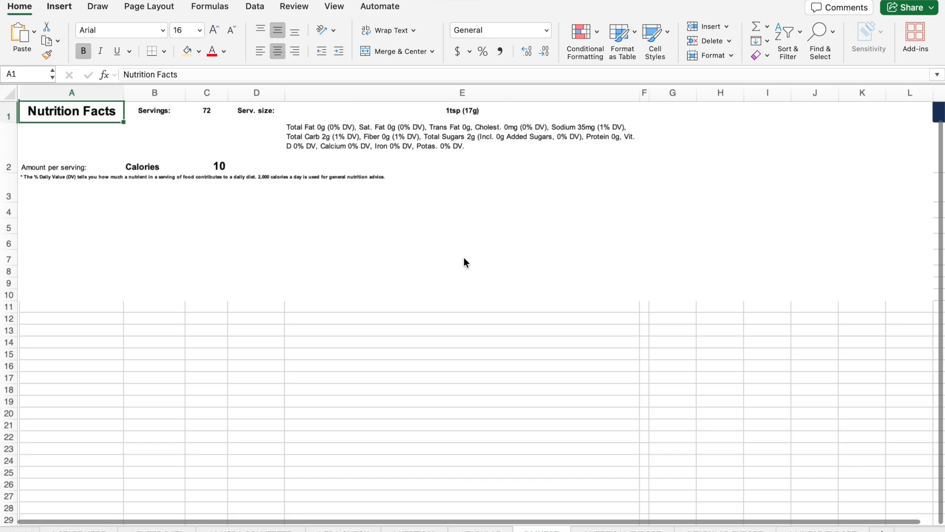
# Examine the linear Nutrition Facts label on the 5 LINEAR sheet across its full width.
pyautogui.hscroll(3, 464, 258)
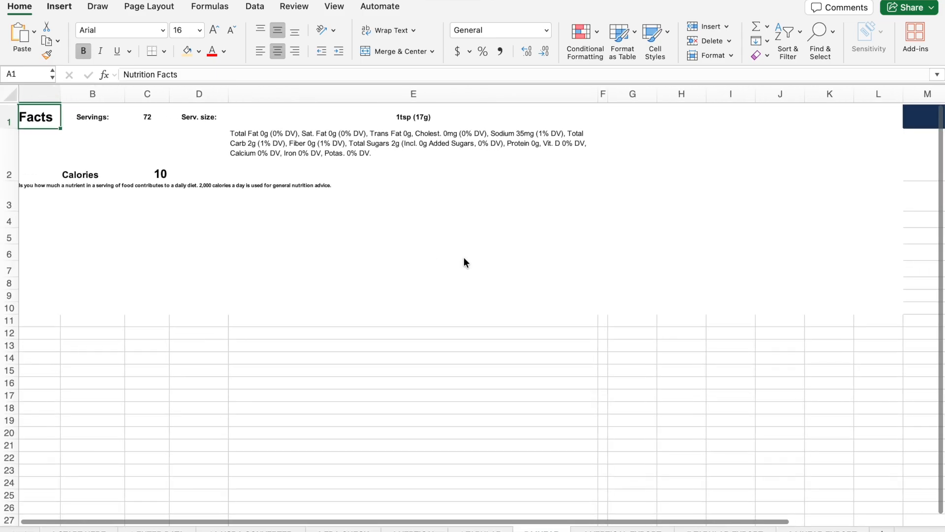
pyautogui.hscroll(-3, 464, 258)
pyautogui.scroll(-1, 464, 258)
pyautogui.hscroll(-1, 464, 263)
pyautogui.scroll(1, 464, 263)
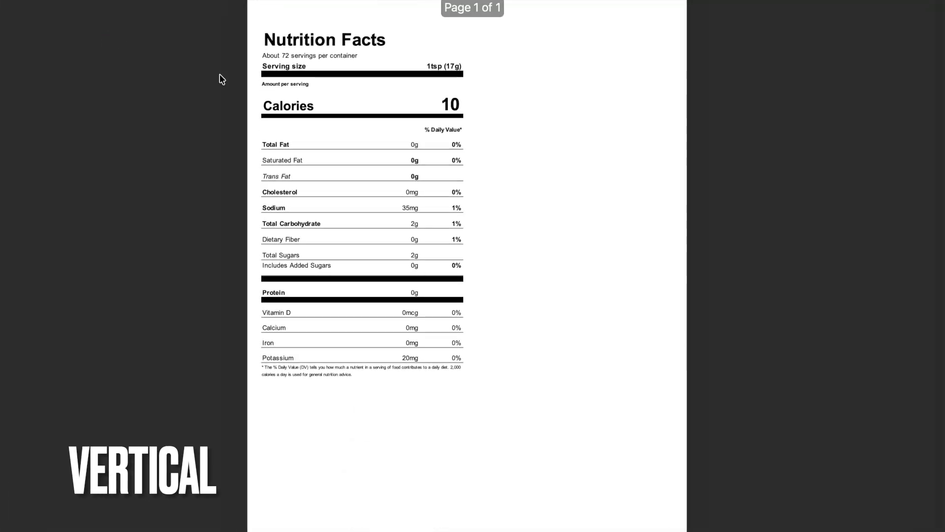
# Examine the exported one-page vertical Nutrition Facts label from the footnote up to the title.
pyautogui.scroll(5, 220, 75)
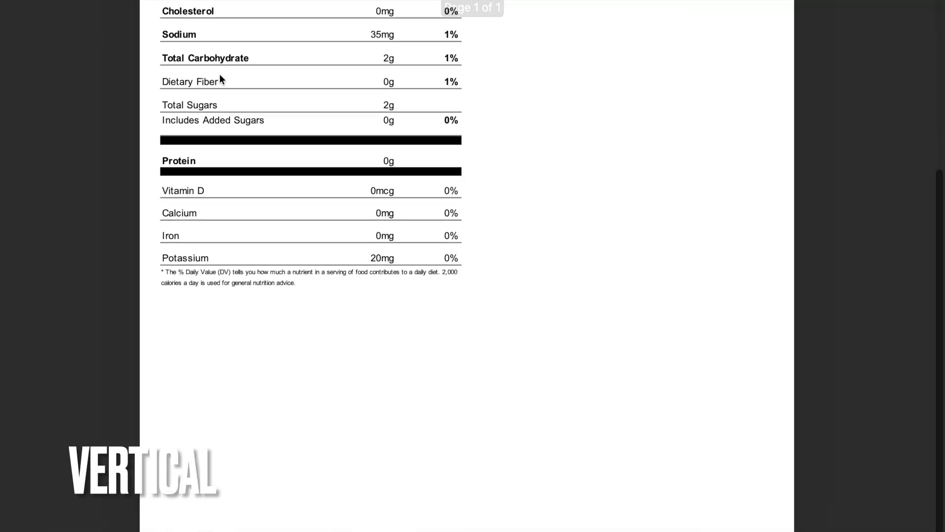
pyautogui.scroll(1, 220, 75)
pyautogui.scroll(3, 221, 73)
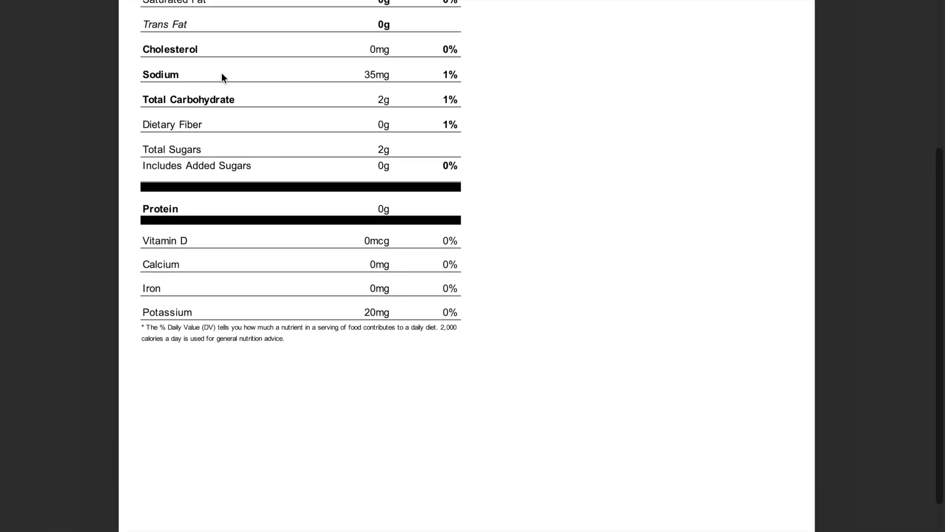
pyautogui.scroll(1, 222, 73)
pyautogui.scroll(2, 222, 73)
pyautogui.scroll(3, 222, 72)
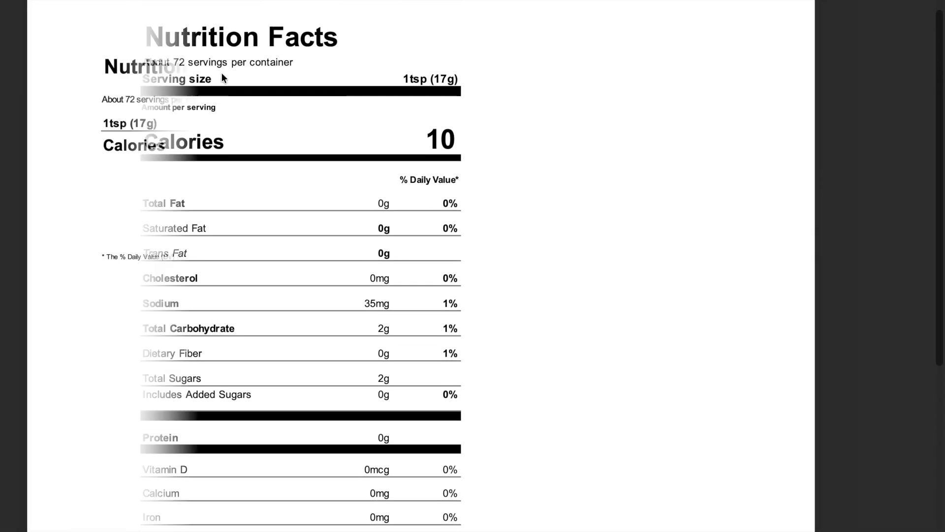